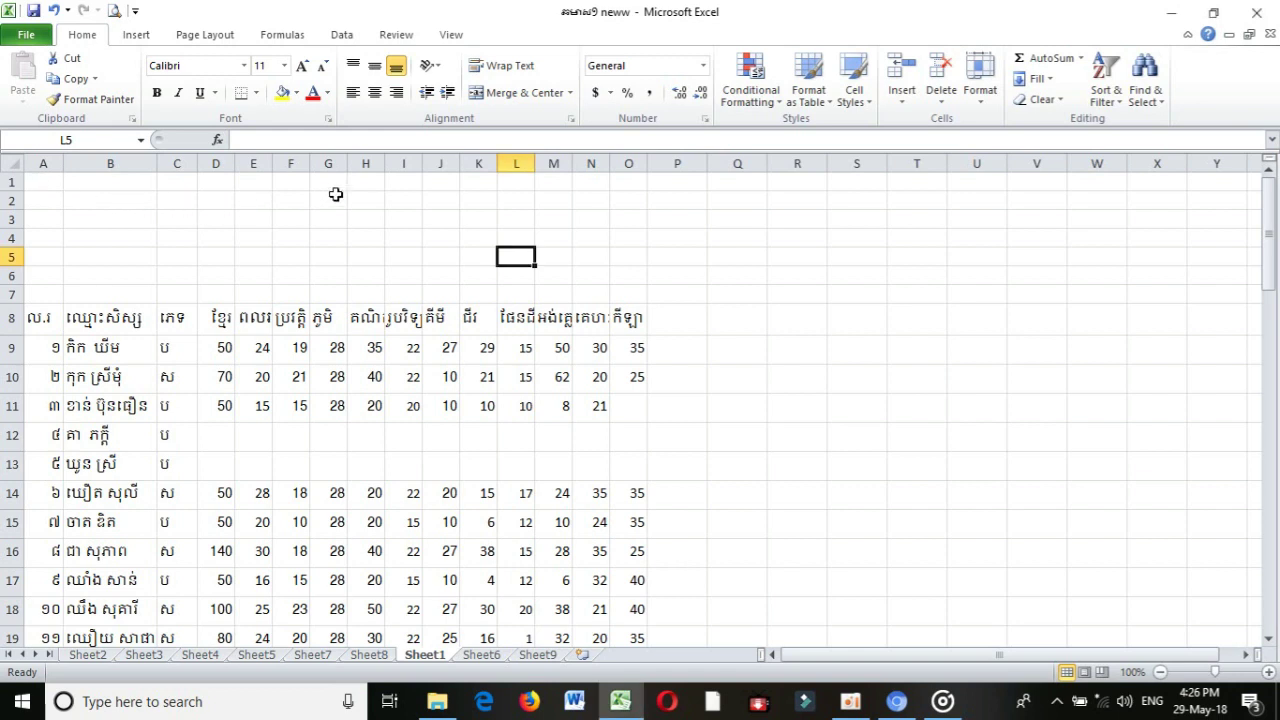
double_click(408, 184)
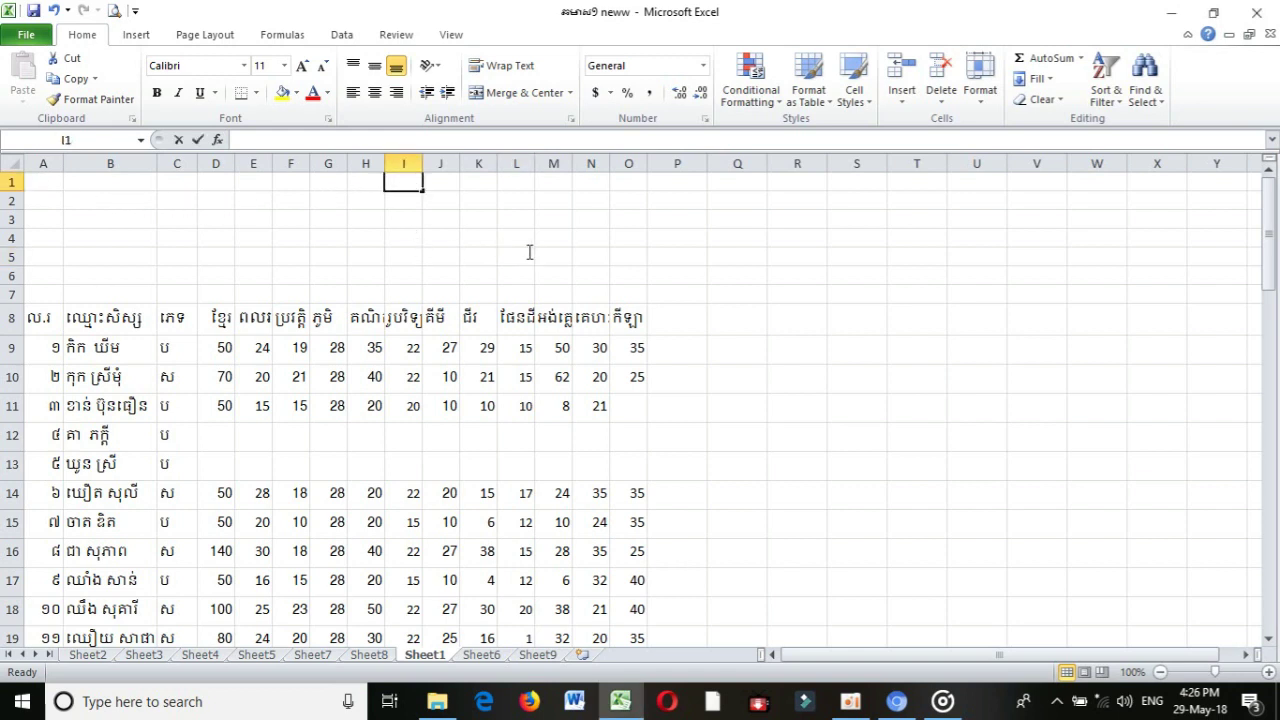
click(606, 185)
click(490, 198)
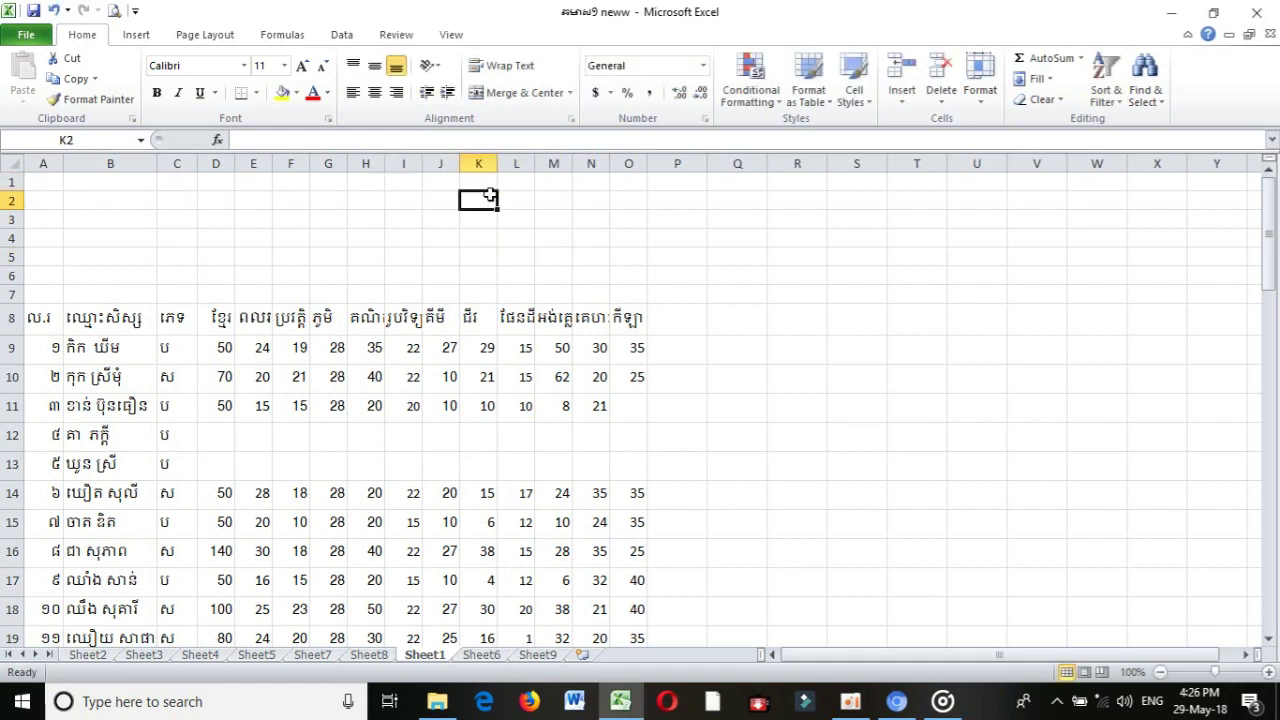
click(482, 183)
click(442, 295)
click(445, 240)
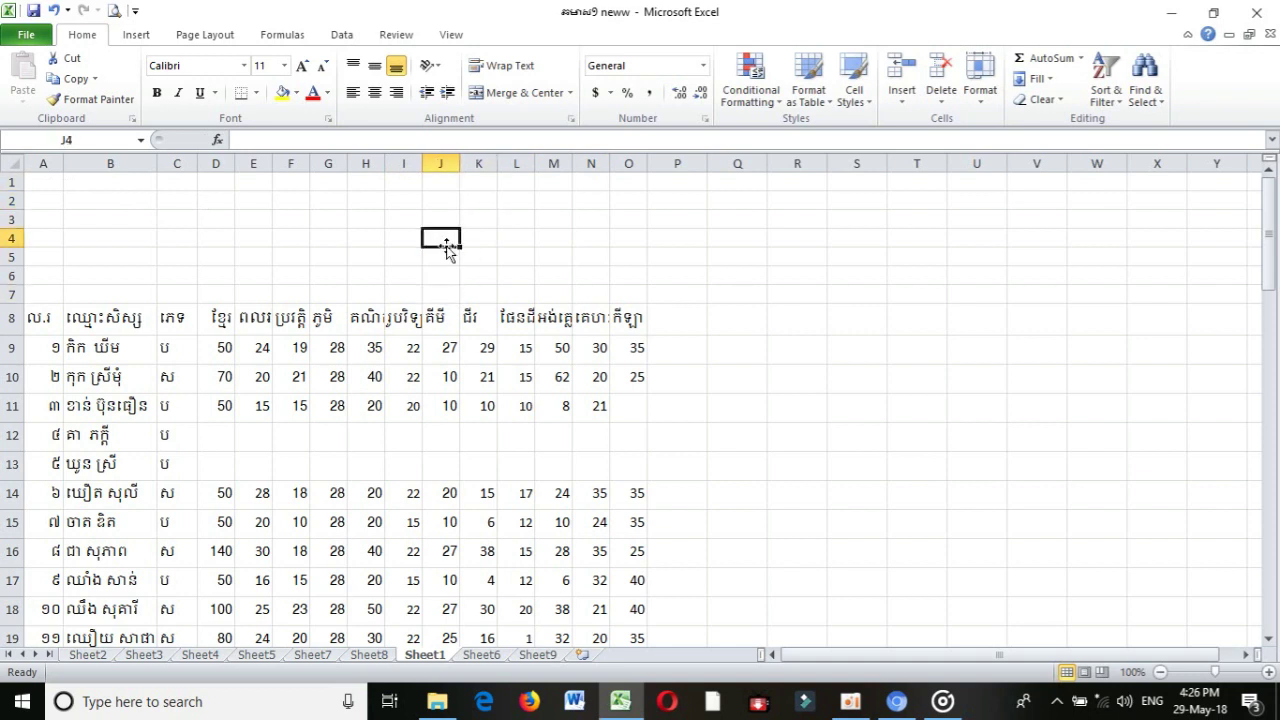
click(441, 183)
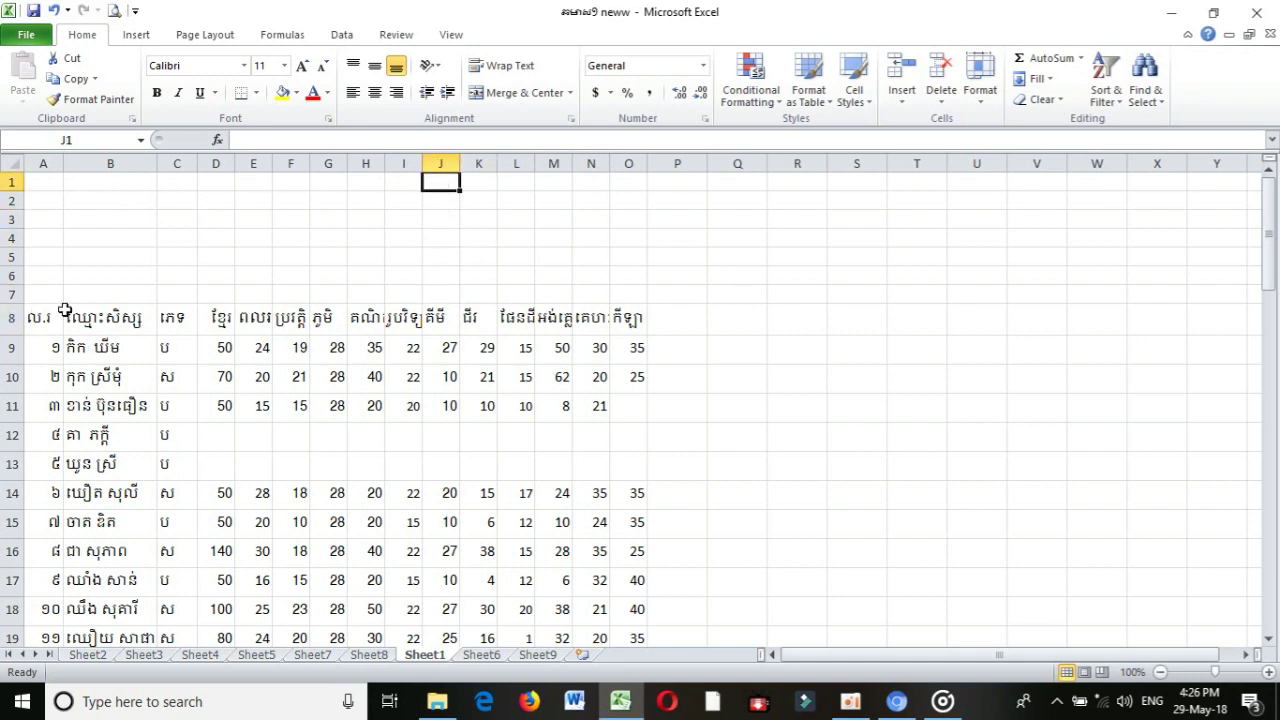
Apply All Borders to the whole student score table, A8:O56
drag(50, 316, 634, 606)
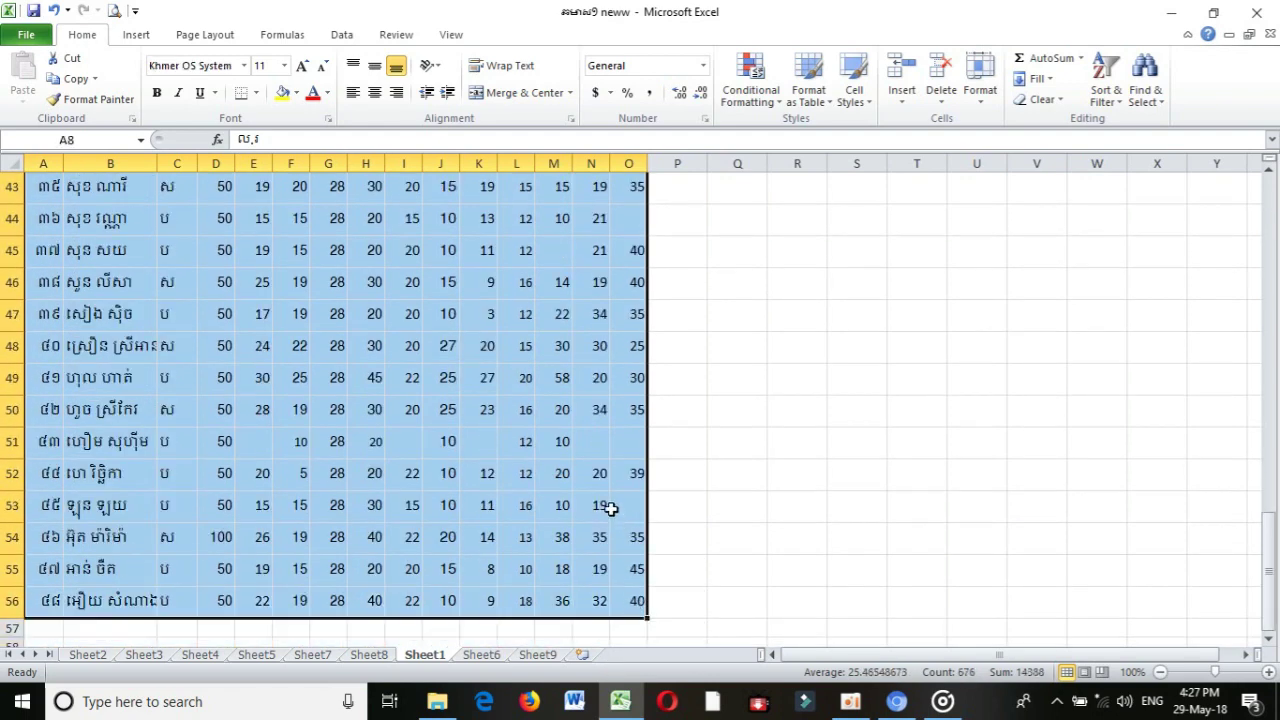
scroll(610, 508, up, 4)
scroll(610, 508, down, 4)
scroll(150, 385, up, 14)
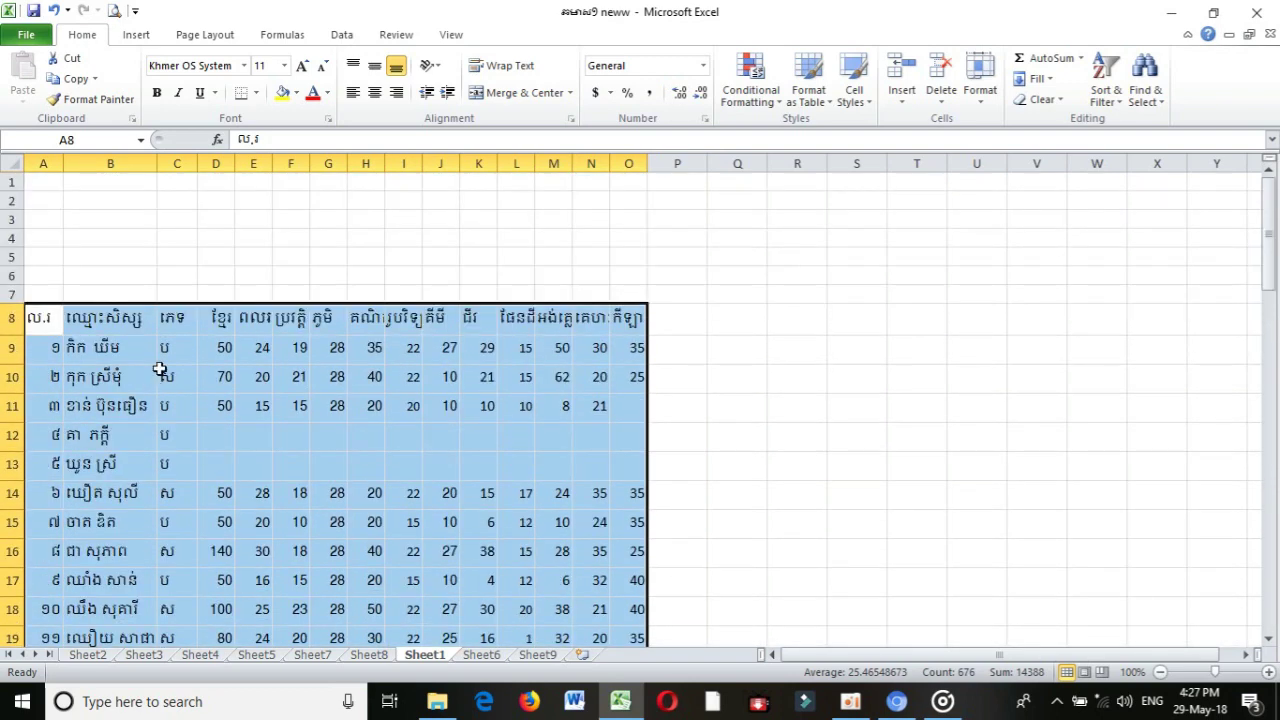
click(256, 93)
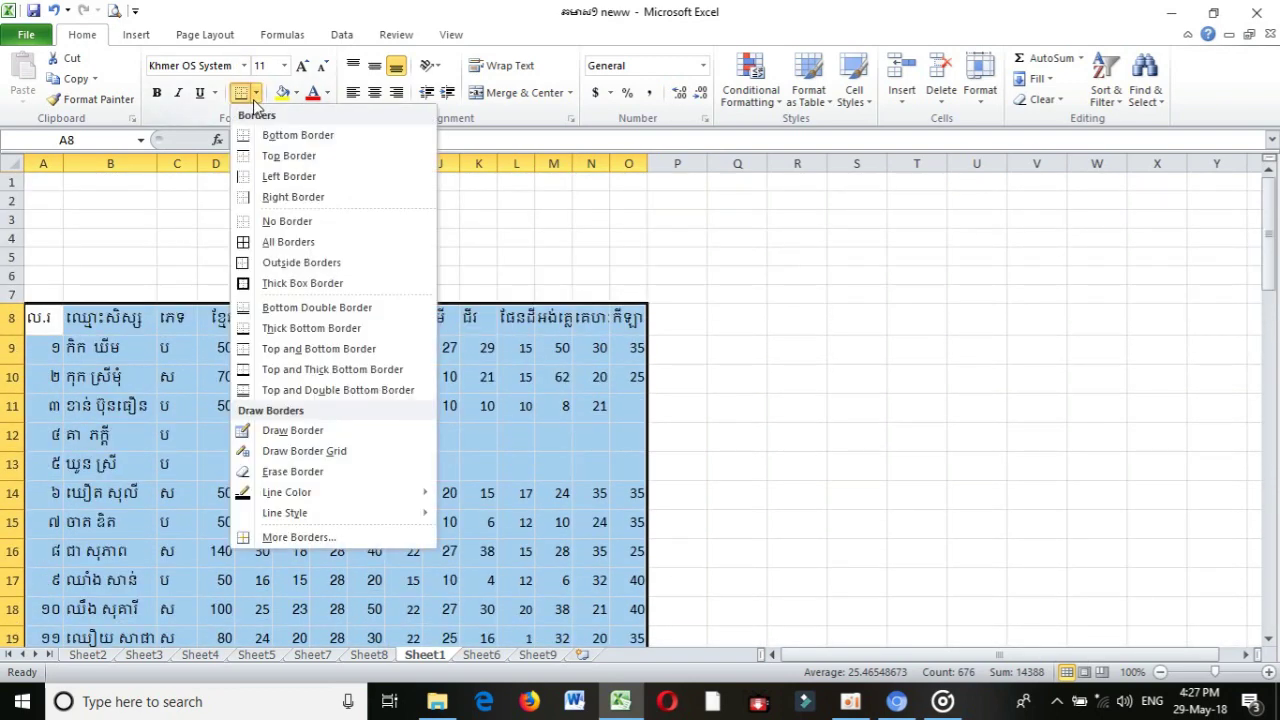
click(247, 243)
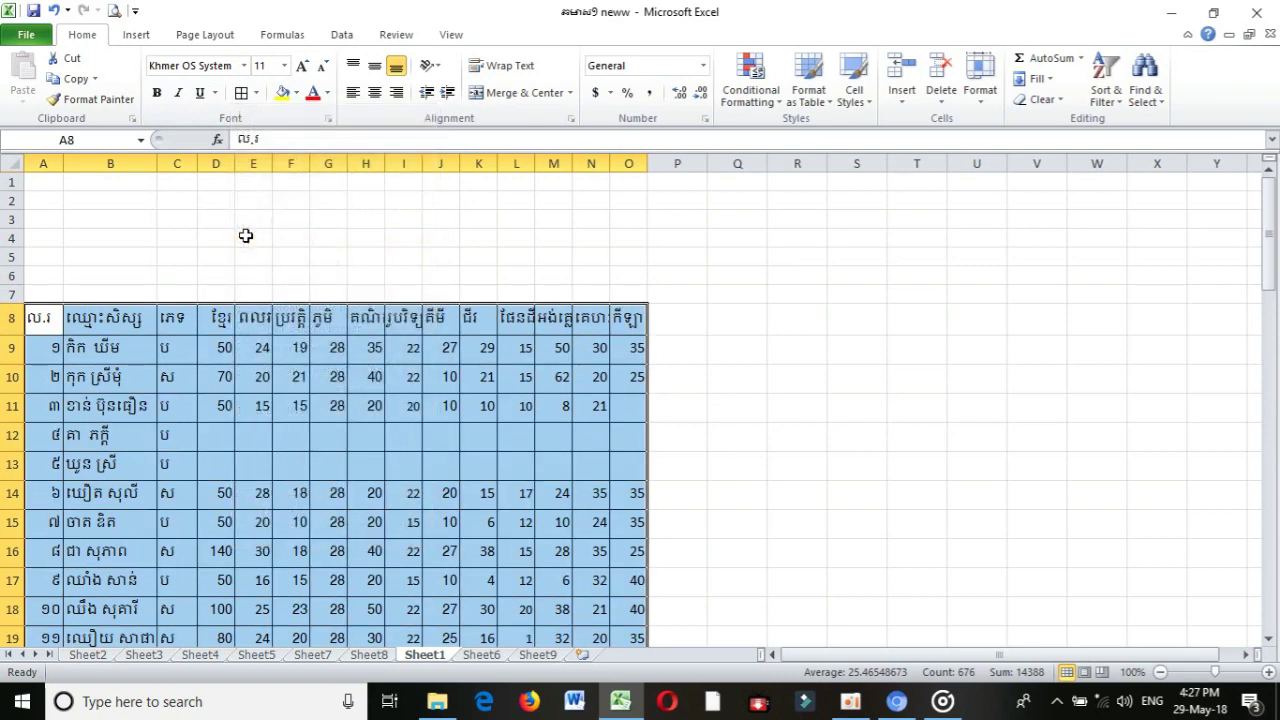
click(636, 264)
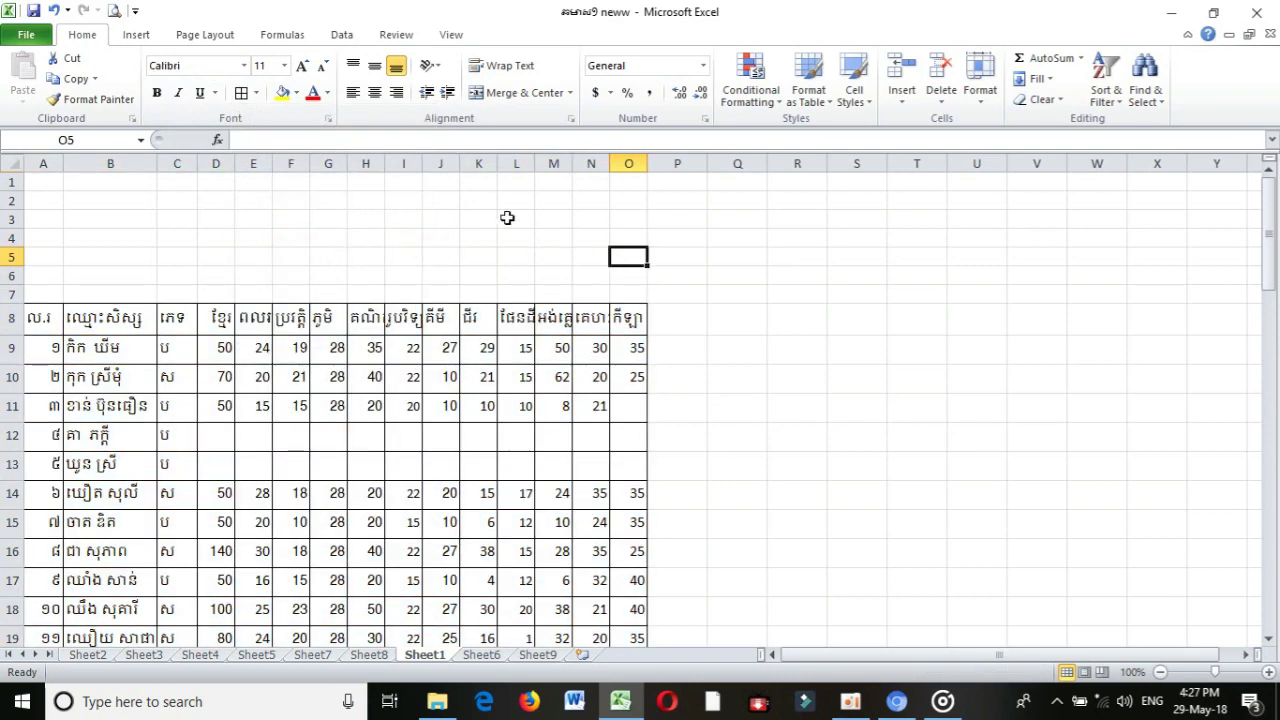
Widen columns D to O equally so the subject headers fit, narrow column A slightly and widen column B to fit the names
click(229, 163)
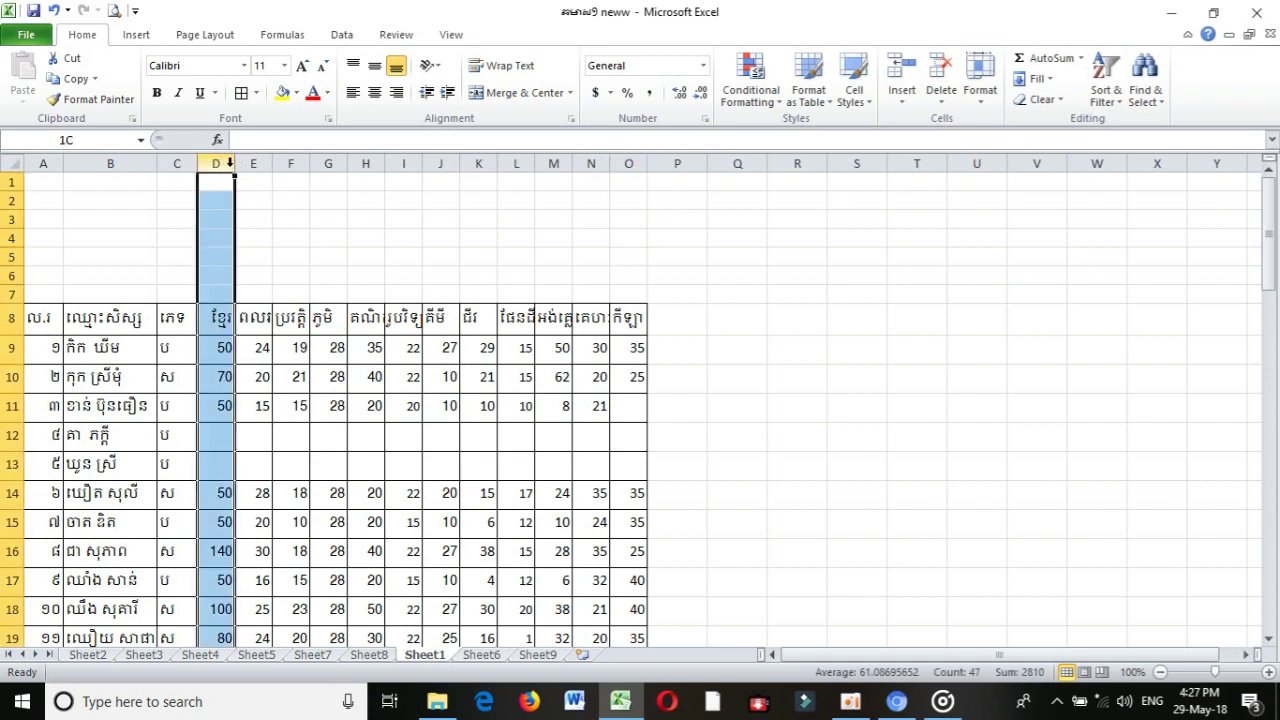
drag(229, 163, 659, 168)
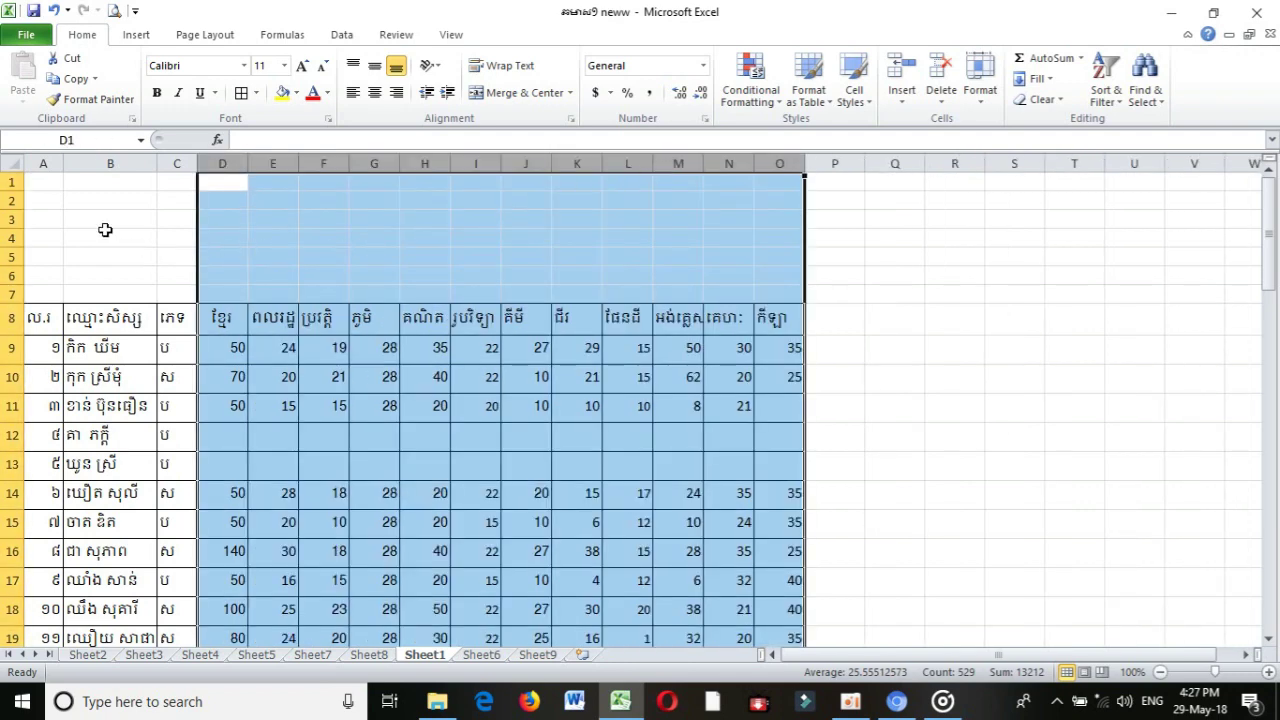
drag(63, 163, 60, 163)
click(80, 163)
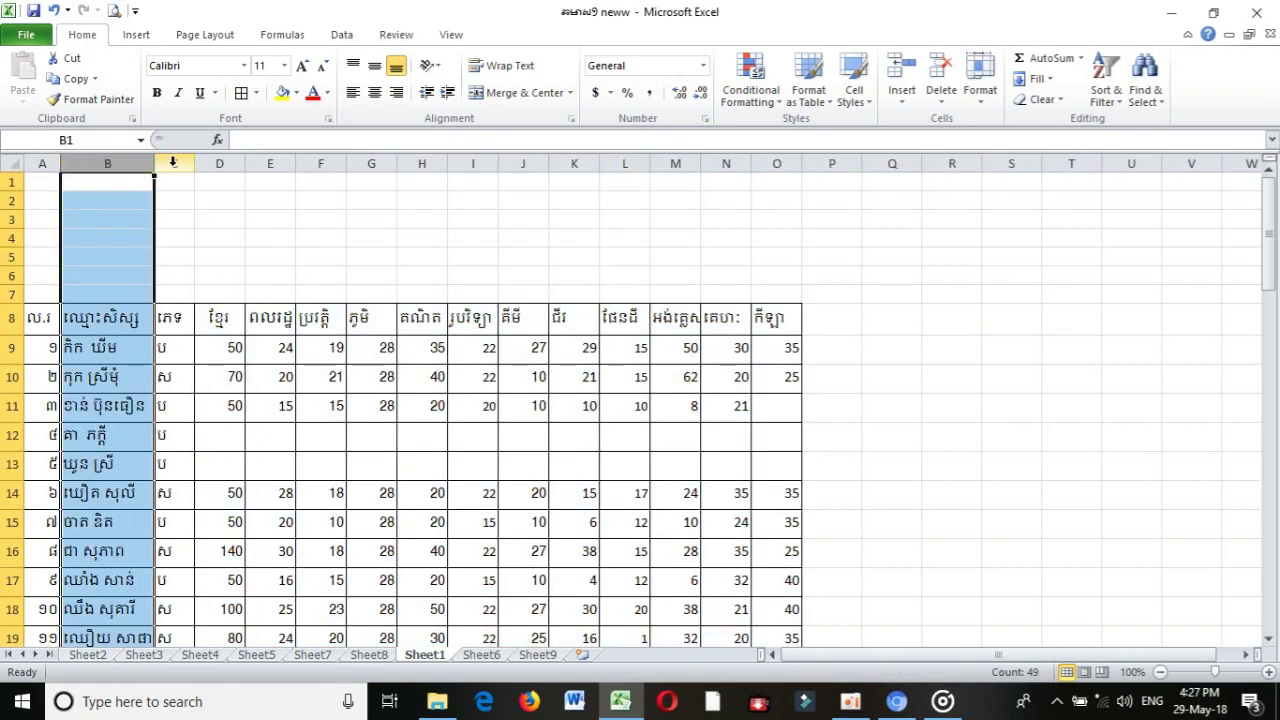
drag(155, 163, 171, 164)
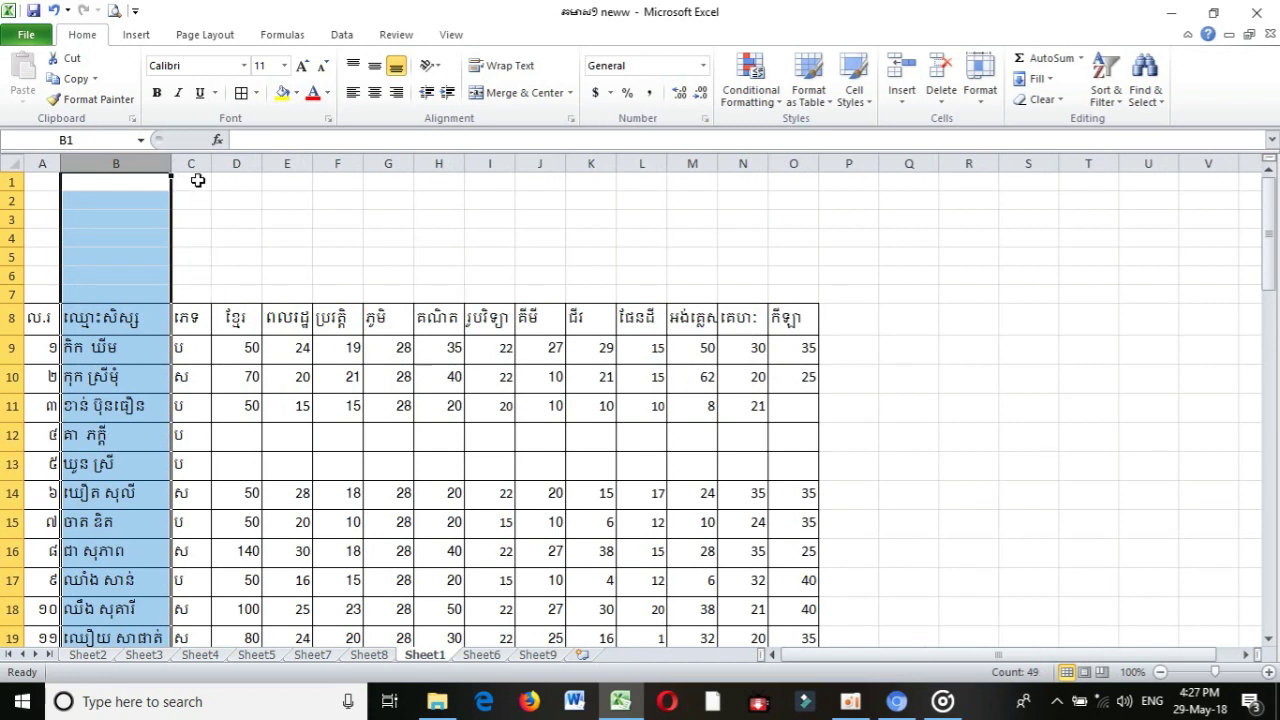
Centre the contents of columns C to O and of column A both vertically and horizontally
drag(191, 163, 808, 212)
click(374, 66)
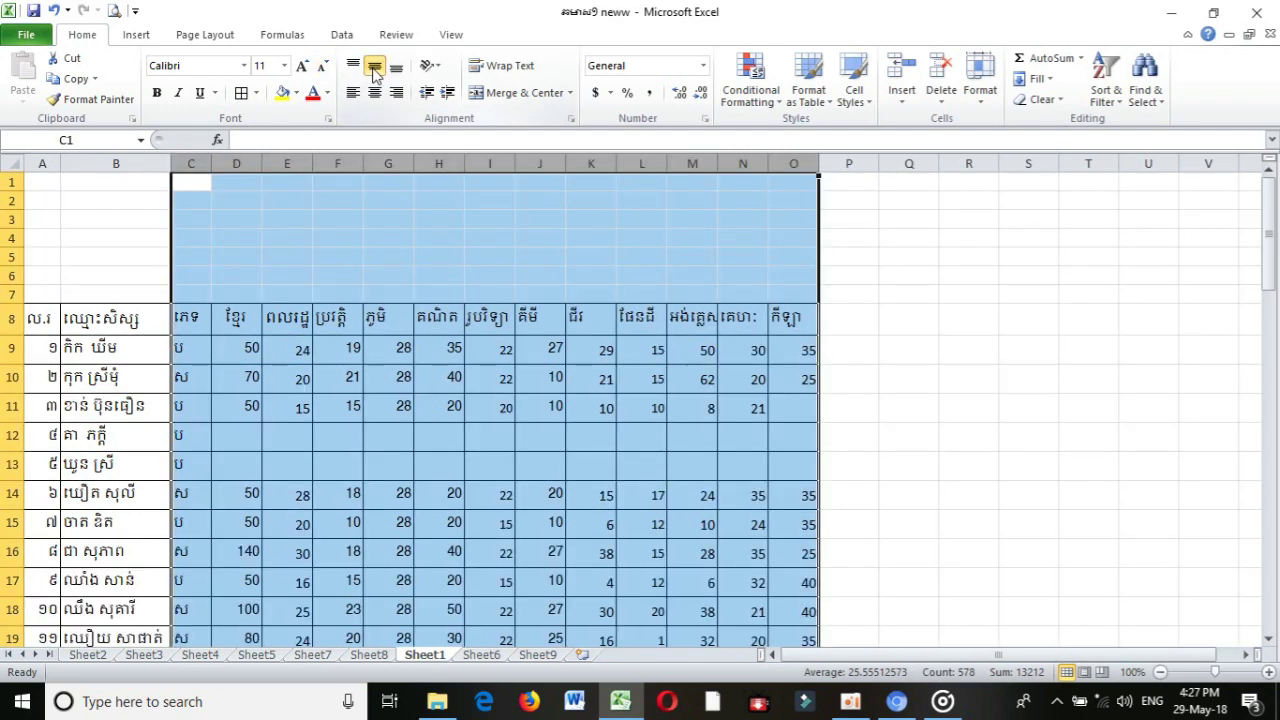
click(374, 92)
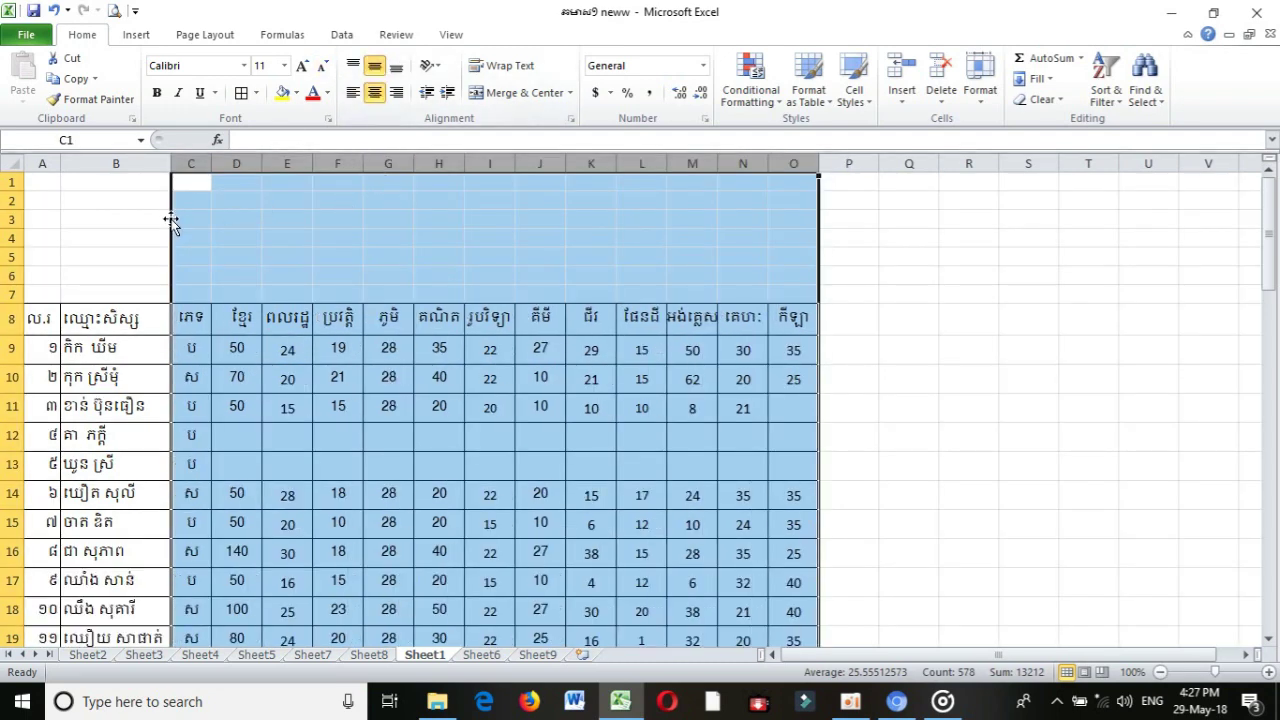
click(42, 162)
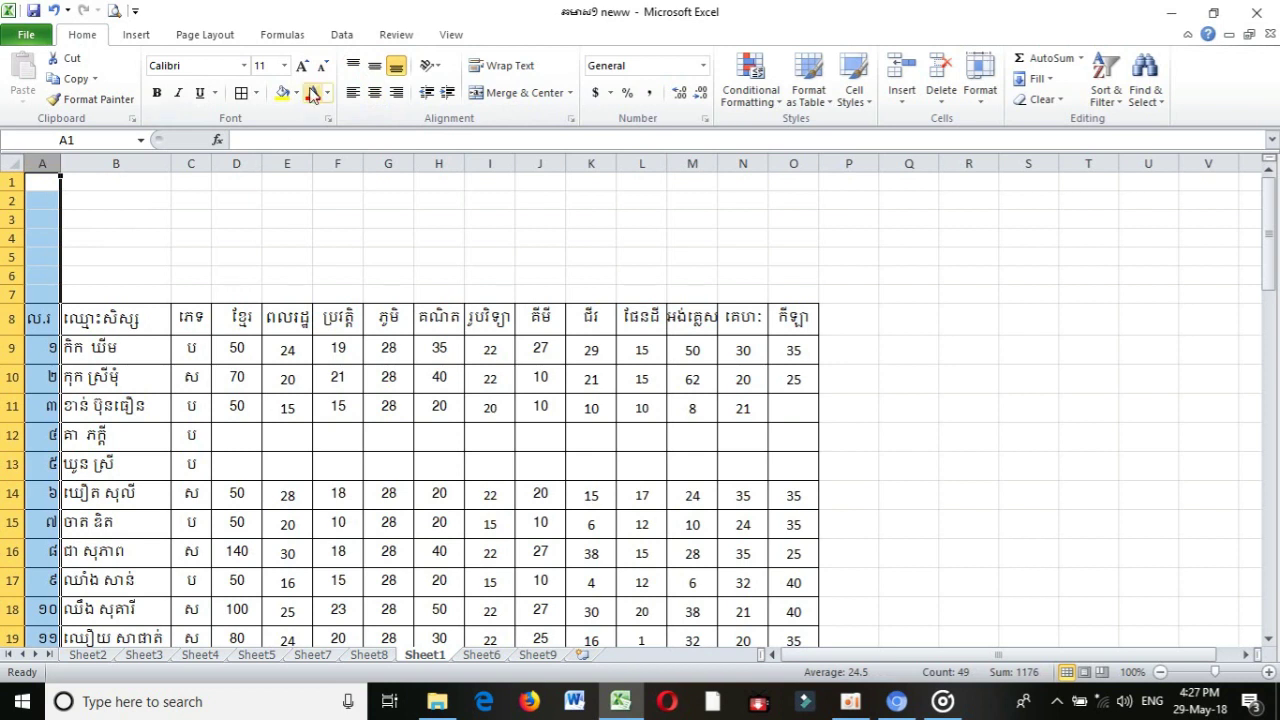
click(374, 66)
click(374, 92)
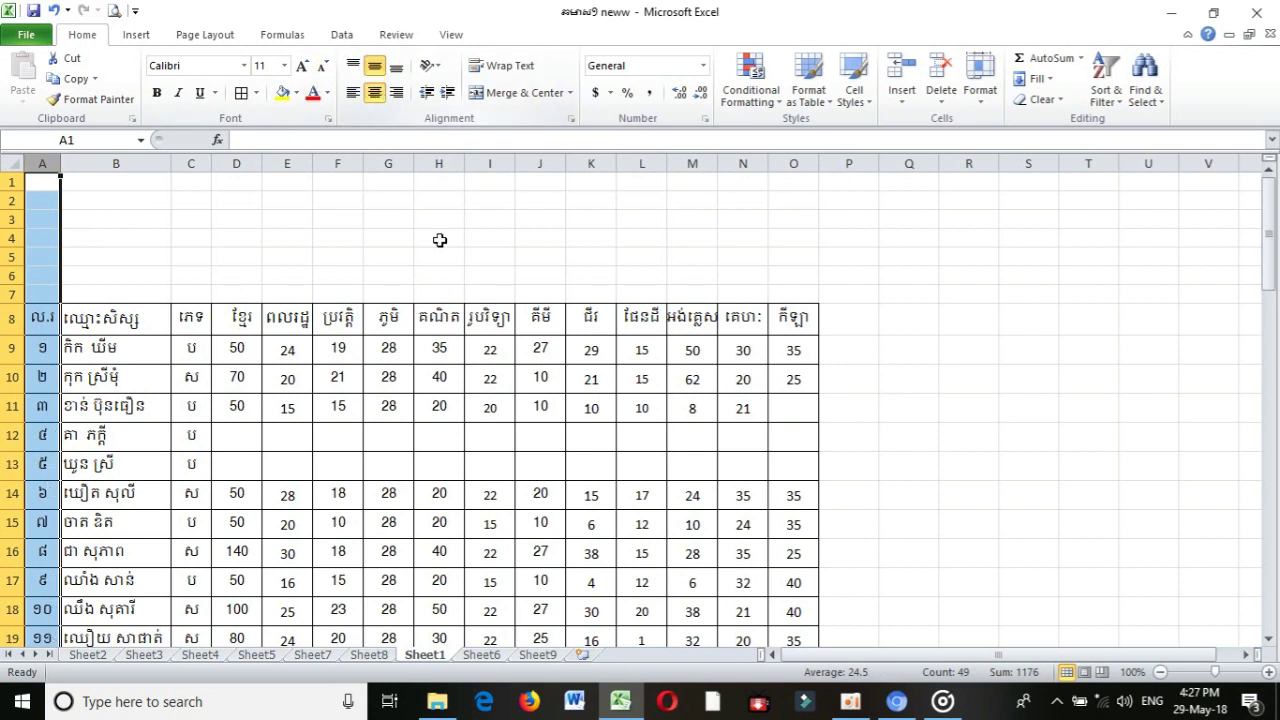
click(646, 239)
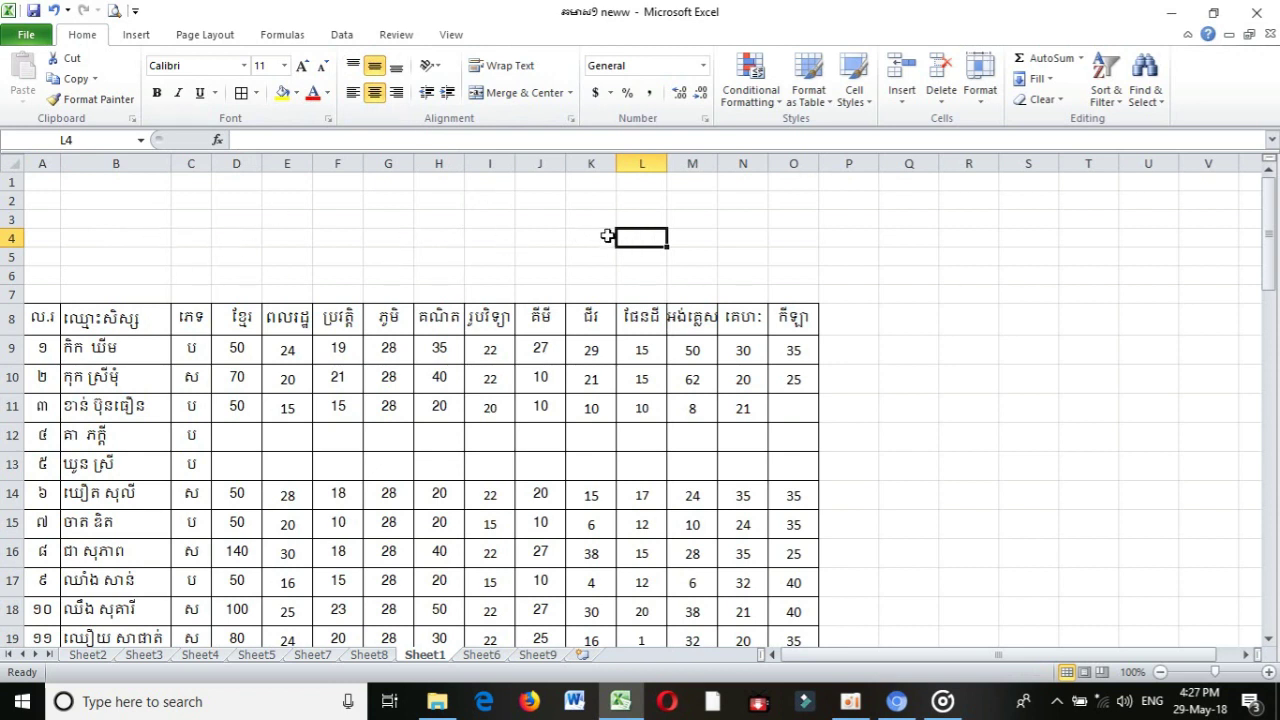
Add the total-score header "ពន្ទុសរុប" in cell P8, beside the last subject column
click(845, 320)
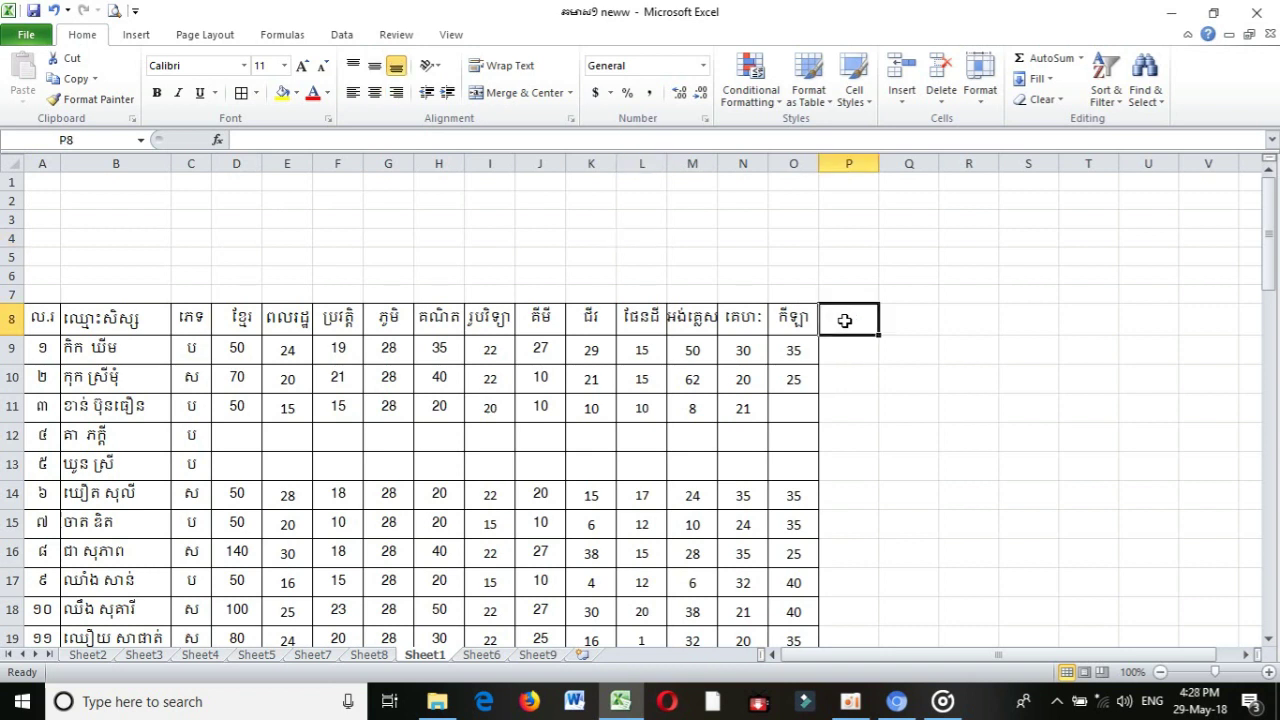
key(Down)
key(Down)
click(855, 323)
click(850, 357)
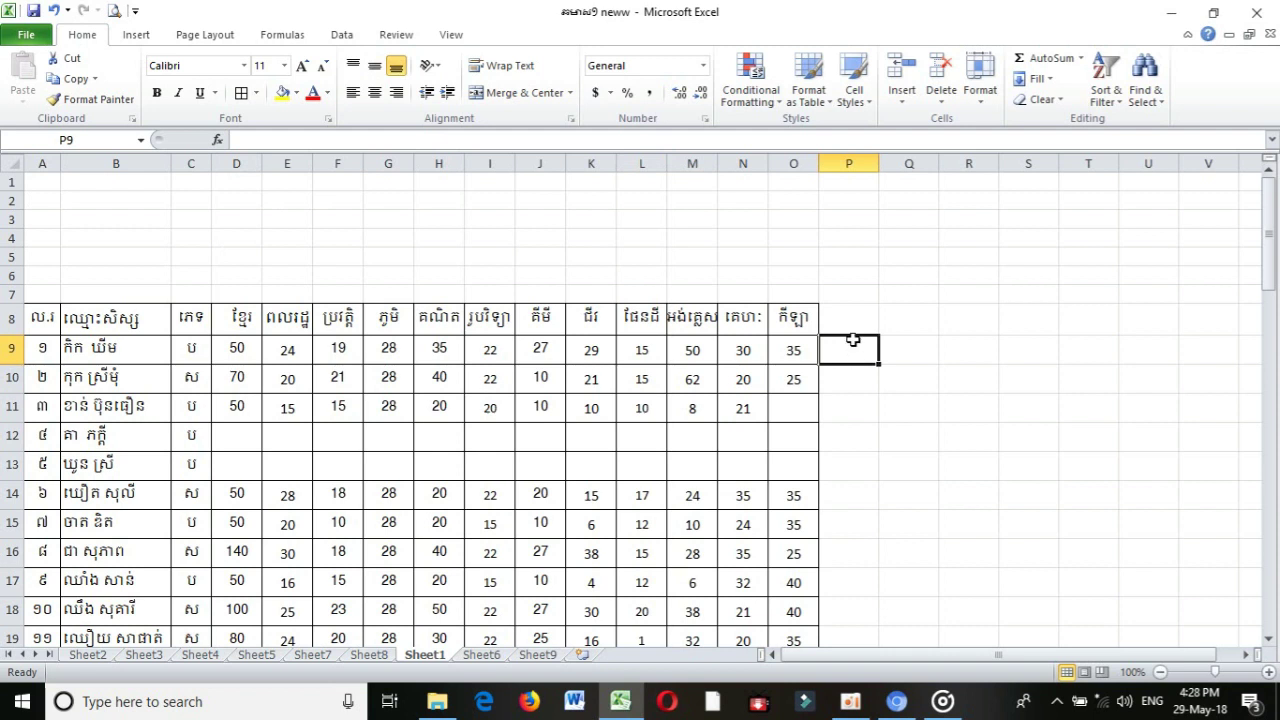
click(851, 323)
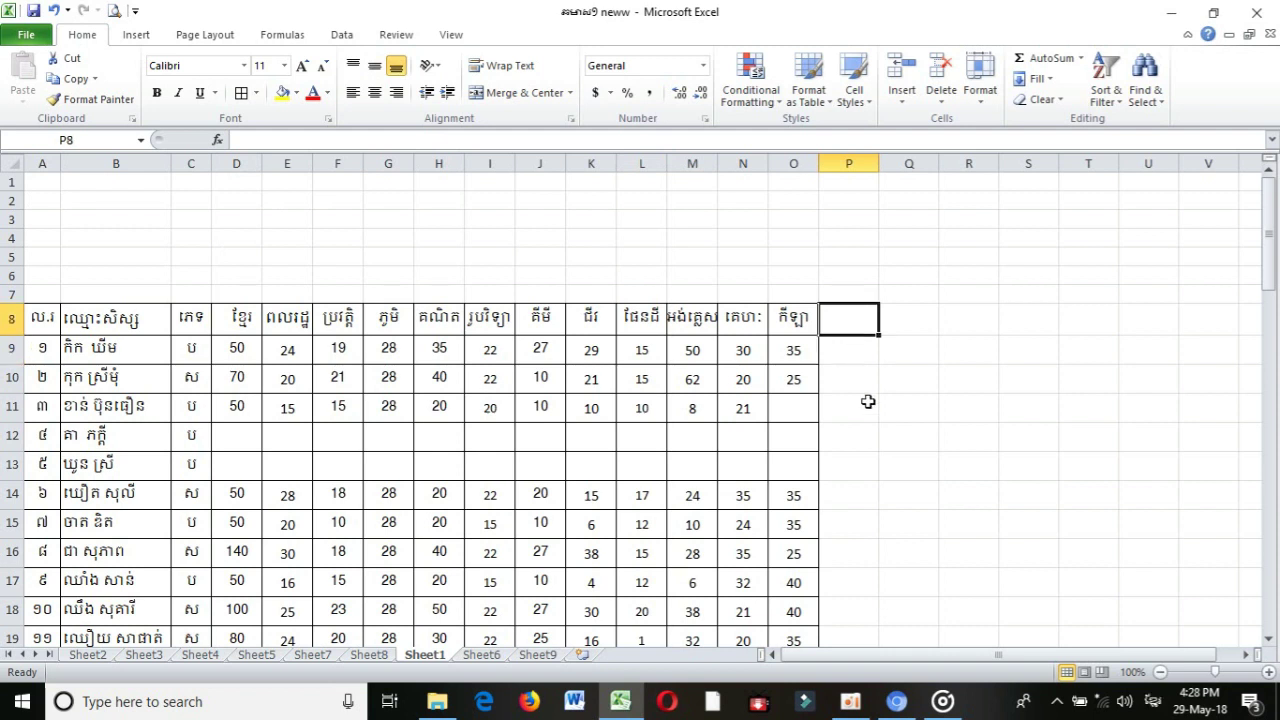
text(៣)
text(ន្ទ)
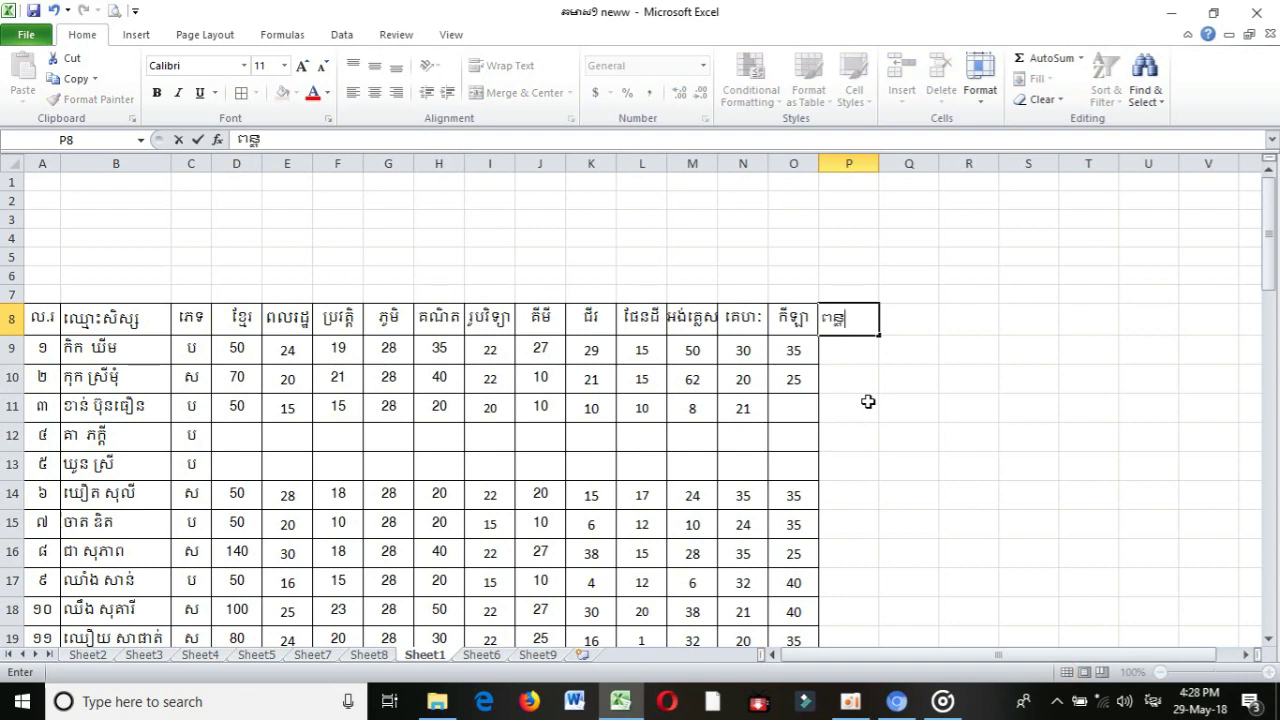
text(្លសរុប)
Add the average header "មធ្យមភាគ" in cell Q8
click(911, 320)
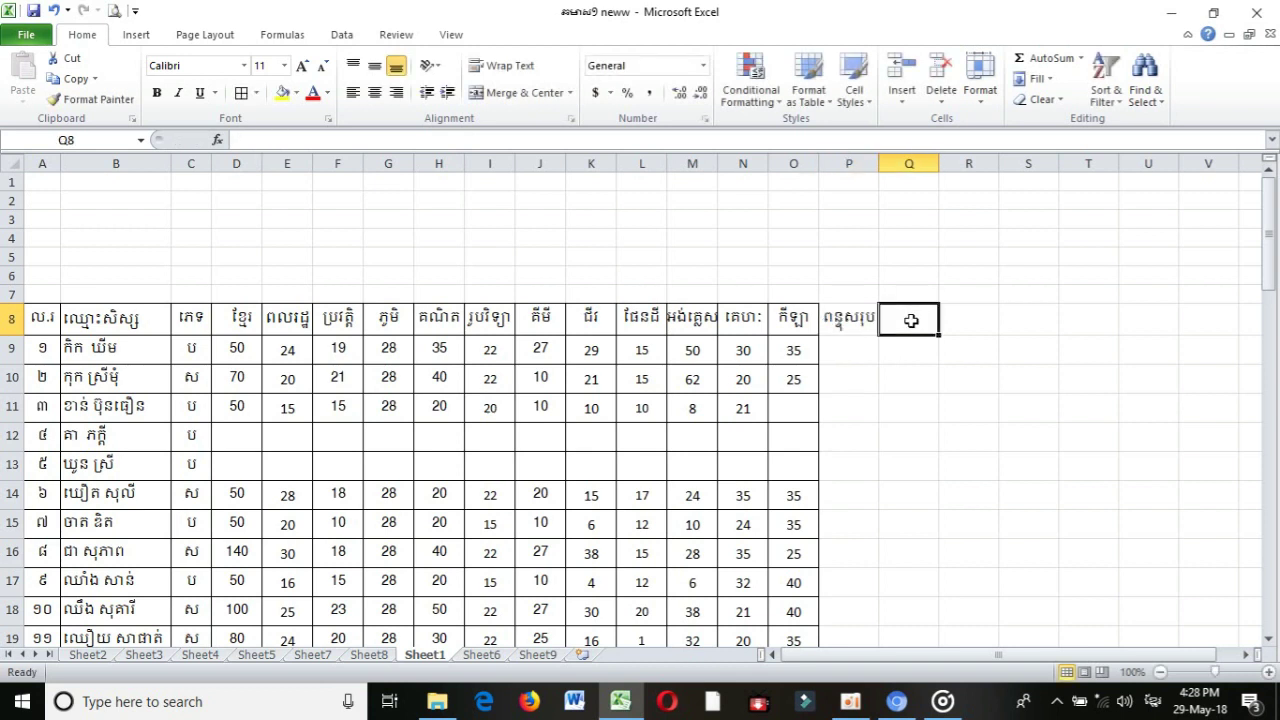
text(ម)
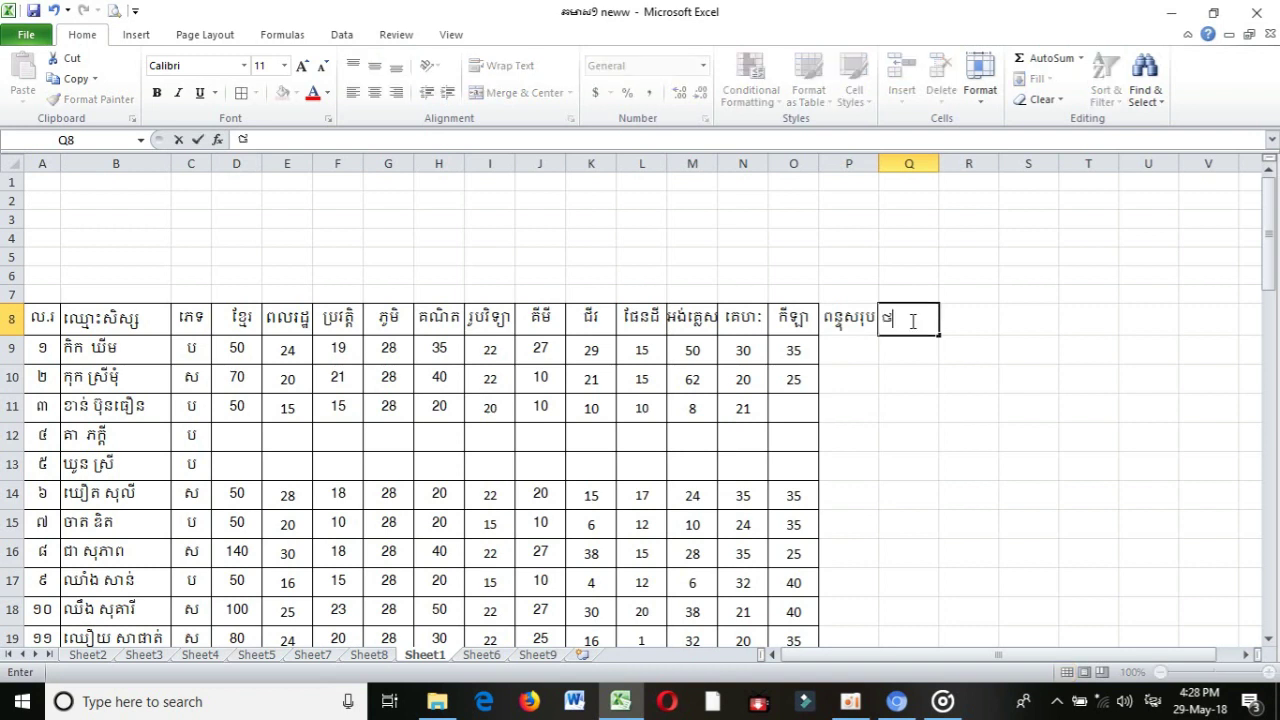
key(BackSpace)
text(ផ)
key(BackSpace)
text(មធ្យមភា)
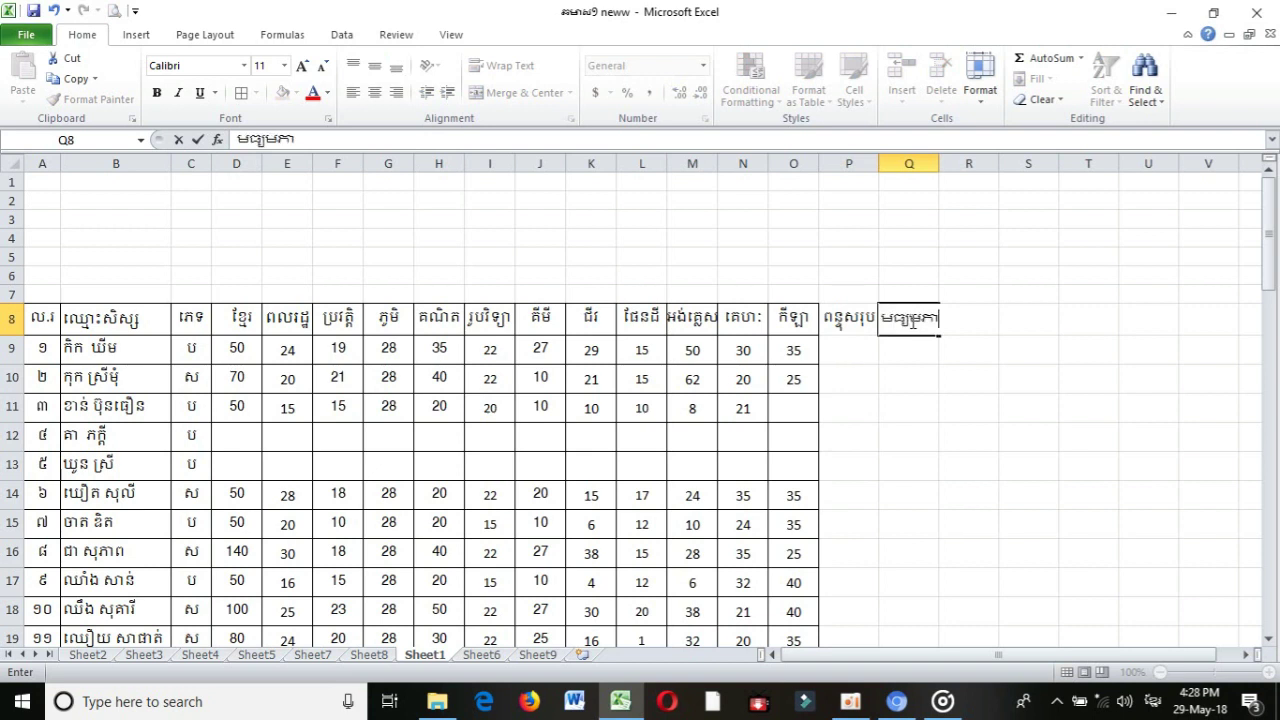
text(គ)
key(Tab)
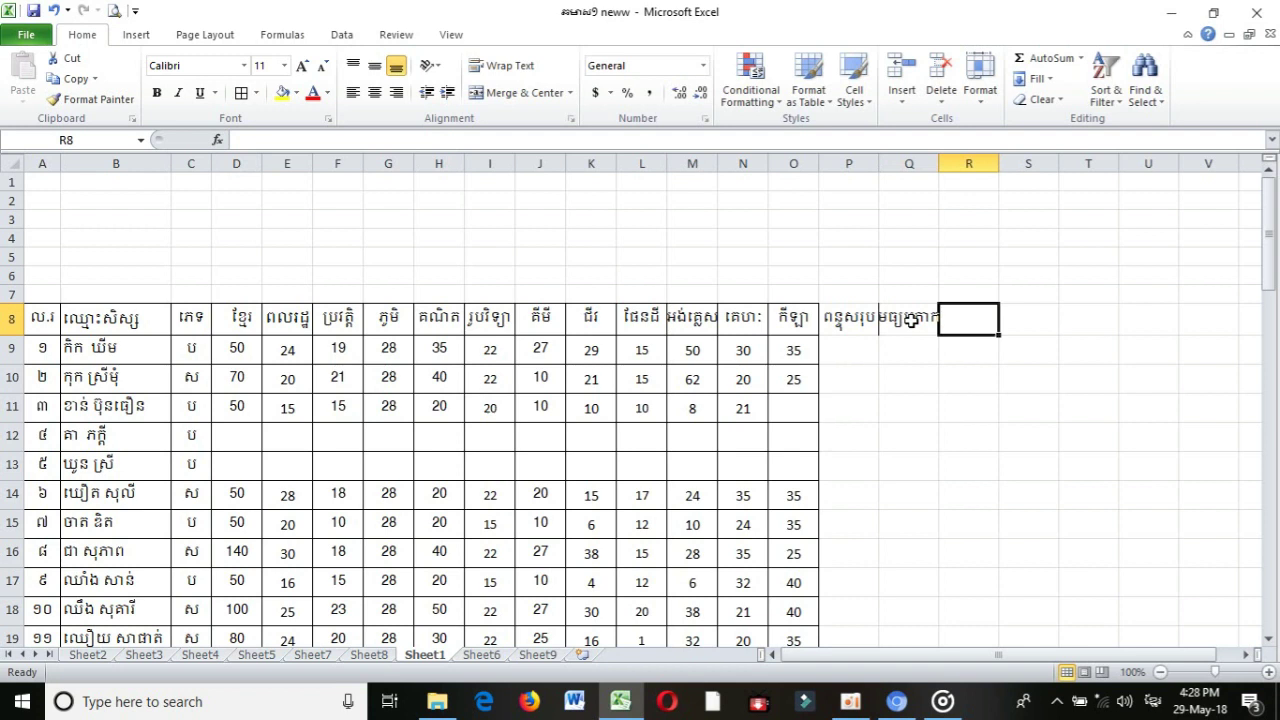
Add the rank header "ចំណាត់ថ្នាក់" in cell R8 and widen columns Q and R to fit their headers
text(ចំ)
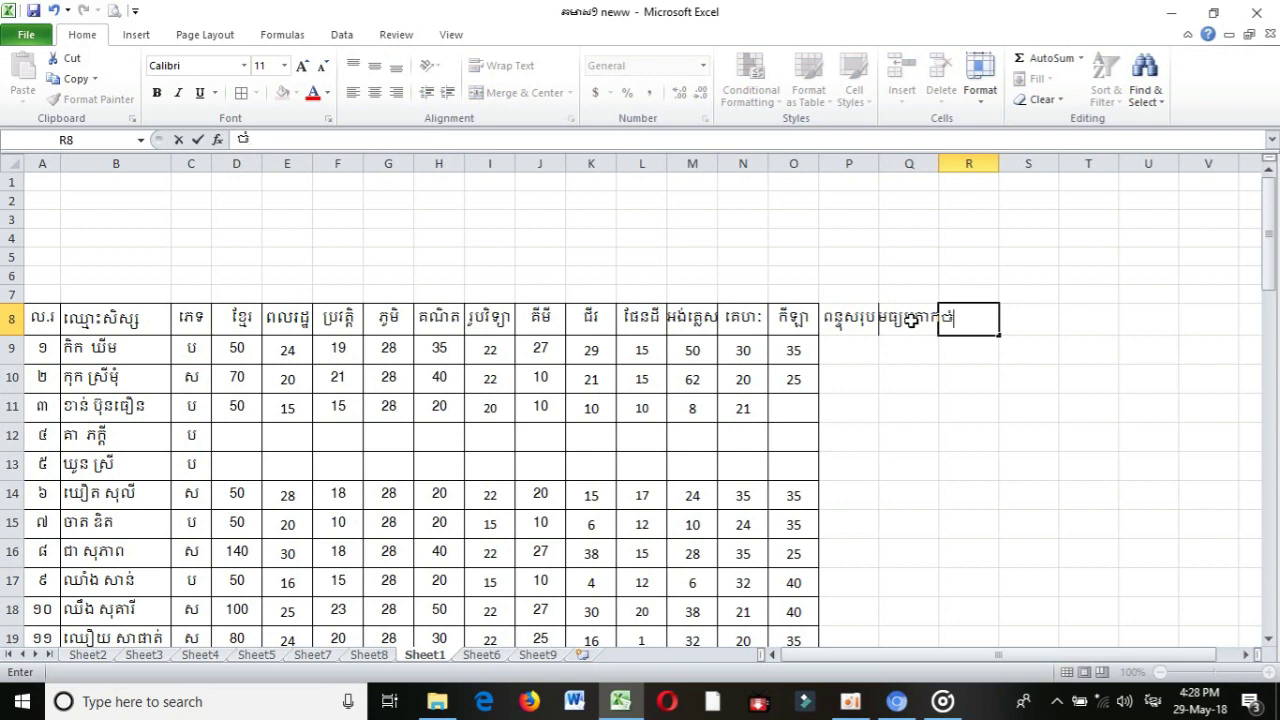
text(ណាត់ថ្នាក)
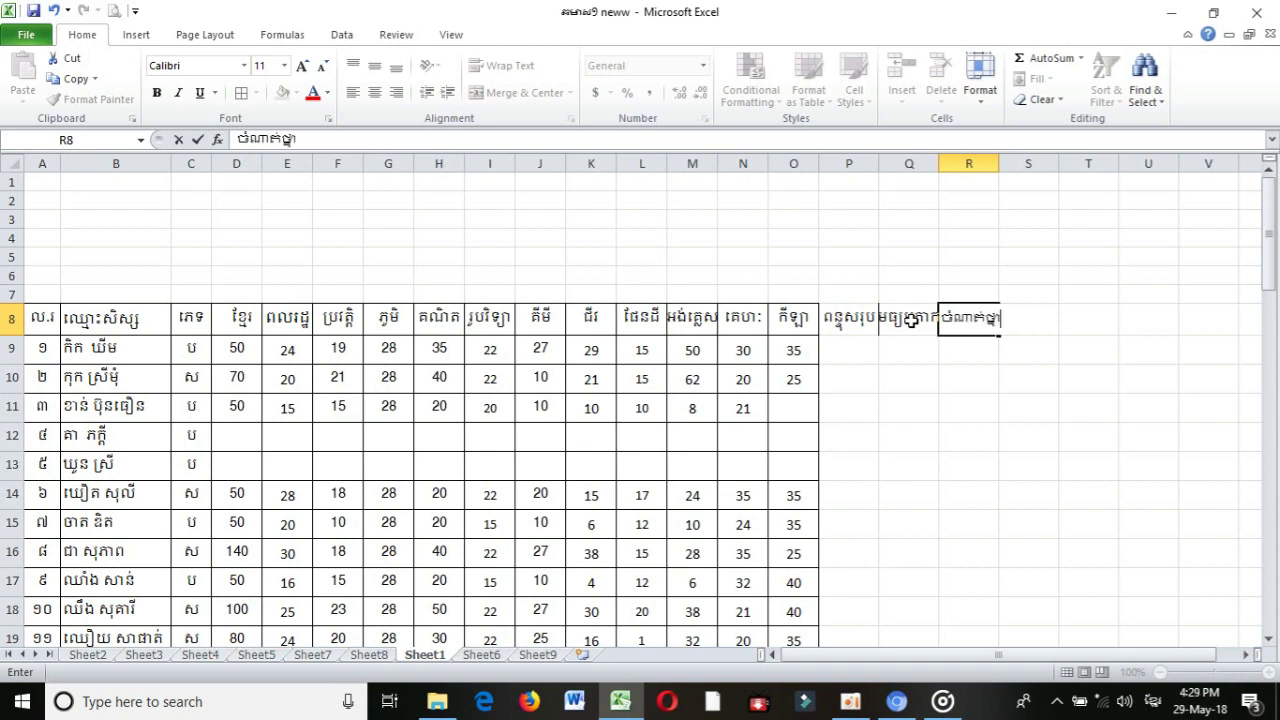
text(់)
click(854, 359)
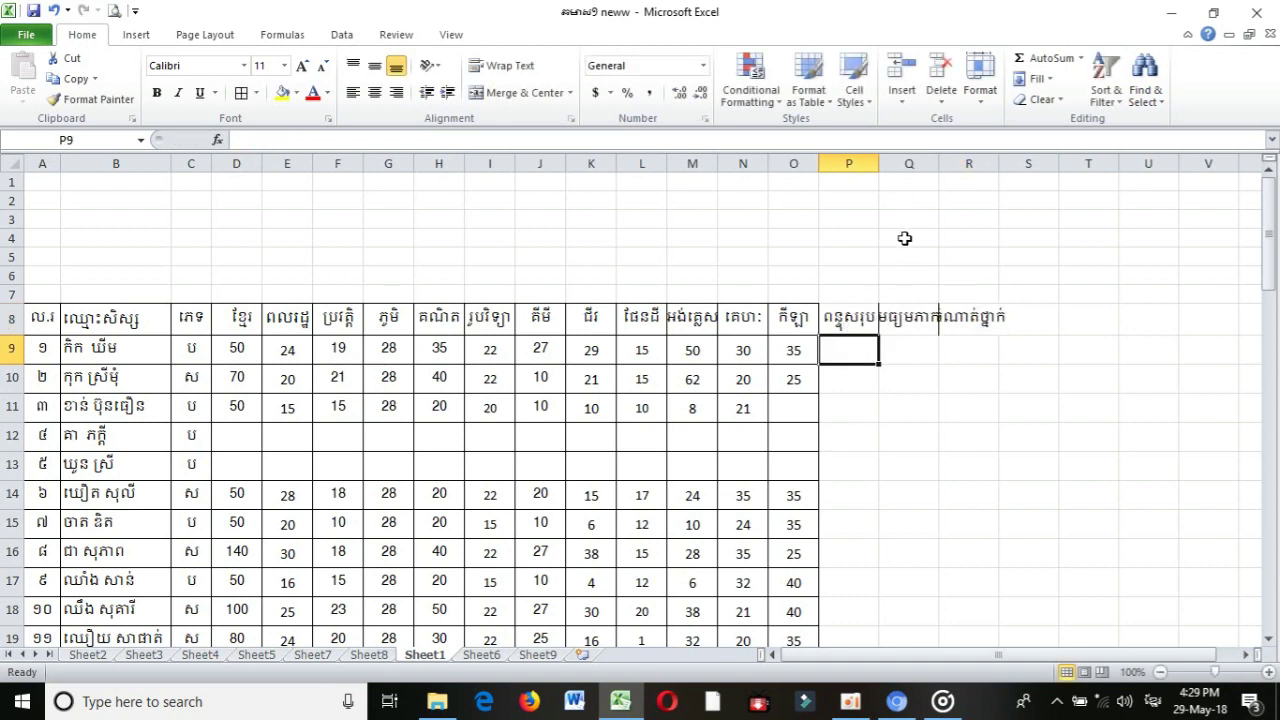
drag(938, 163, 1033, 171)
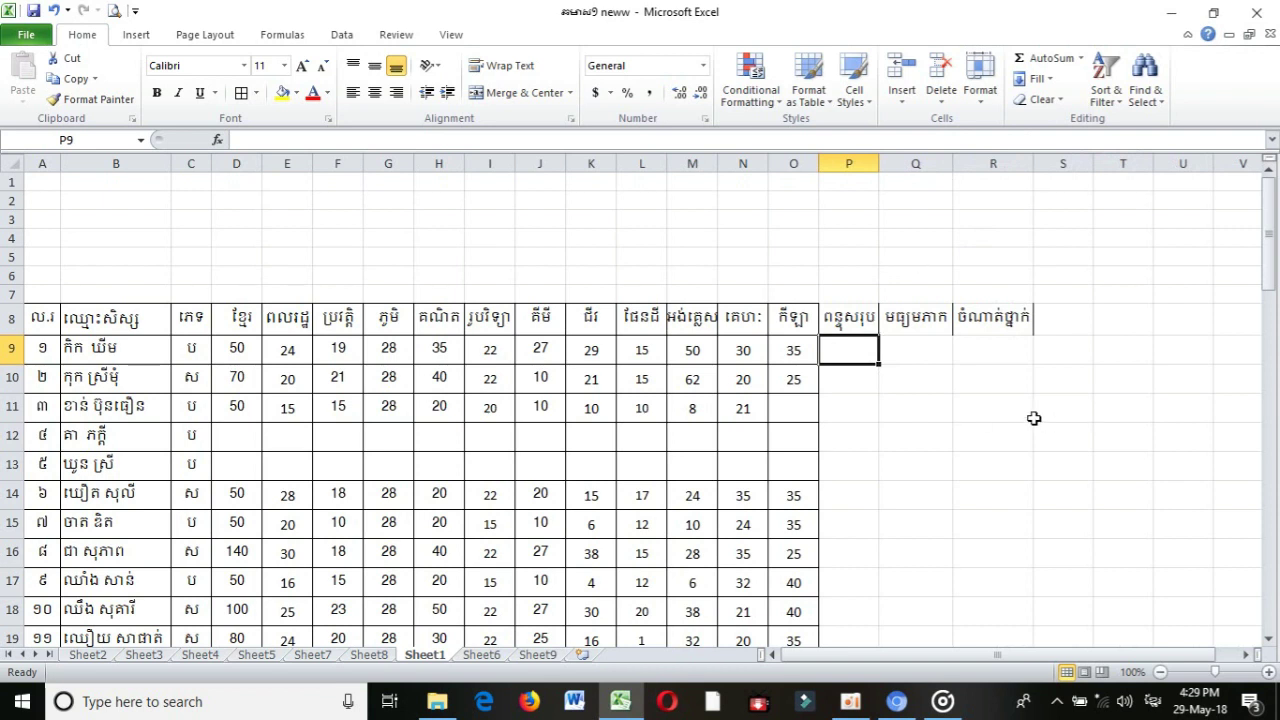
Enter the formula =SUM(D9:O9) in cell P9 to total the first student's subject scores
key(alt+shift)
text(=)
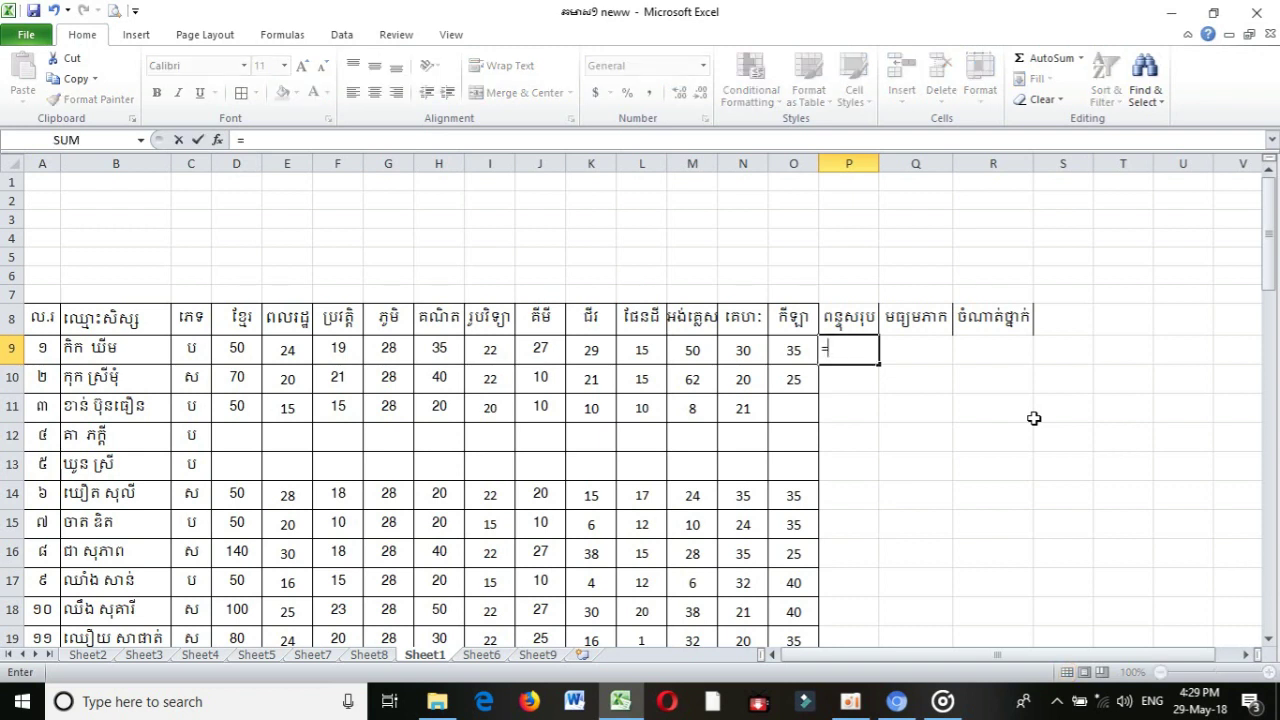
text(s)
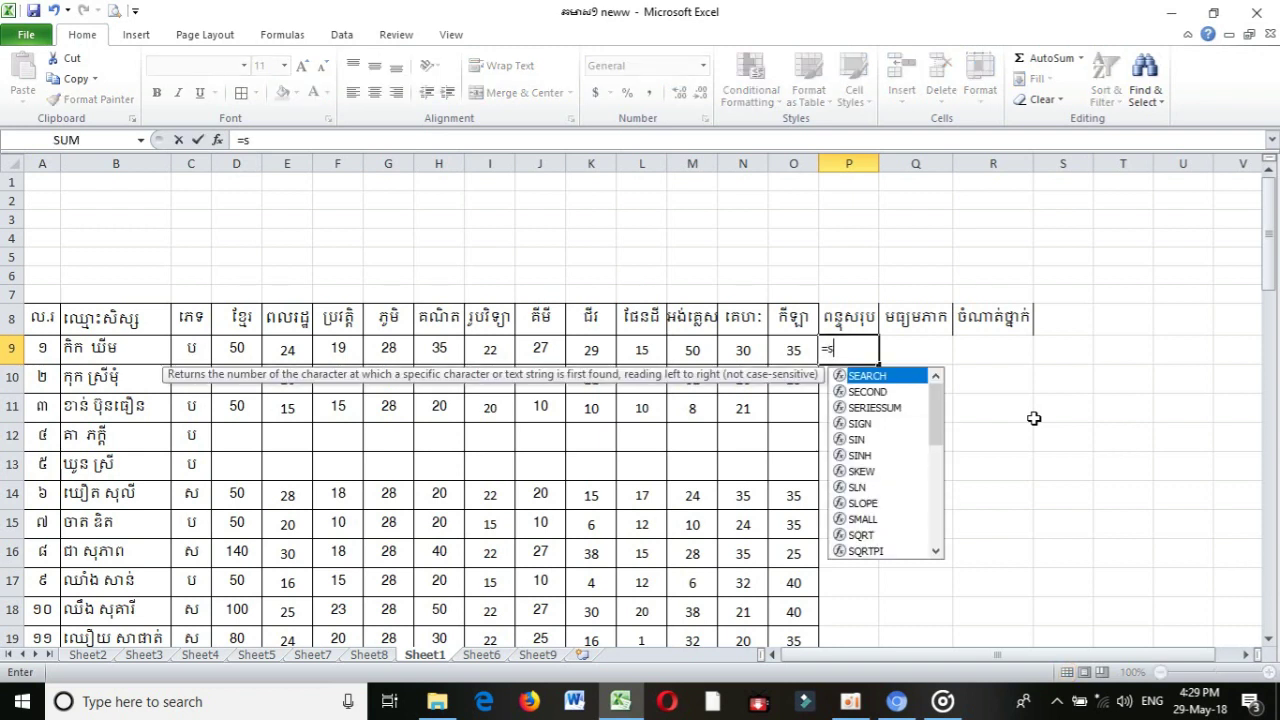
text(um)
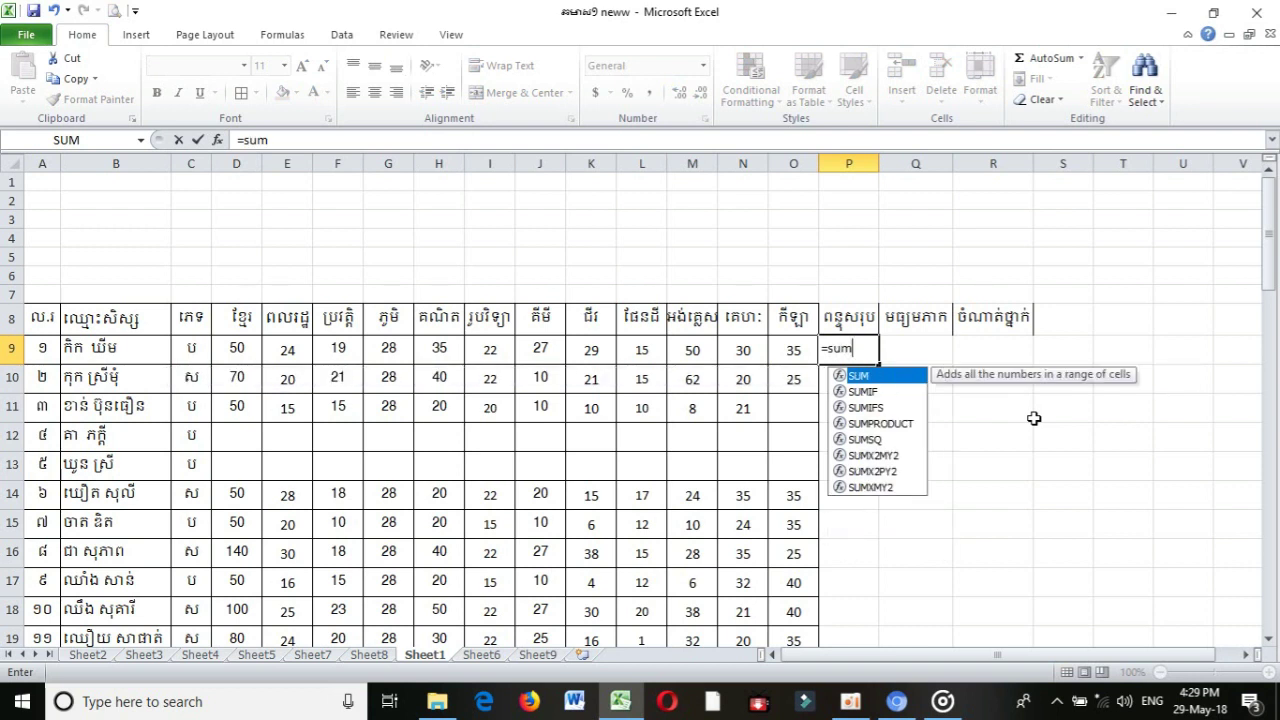
text(()
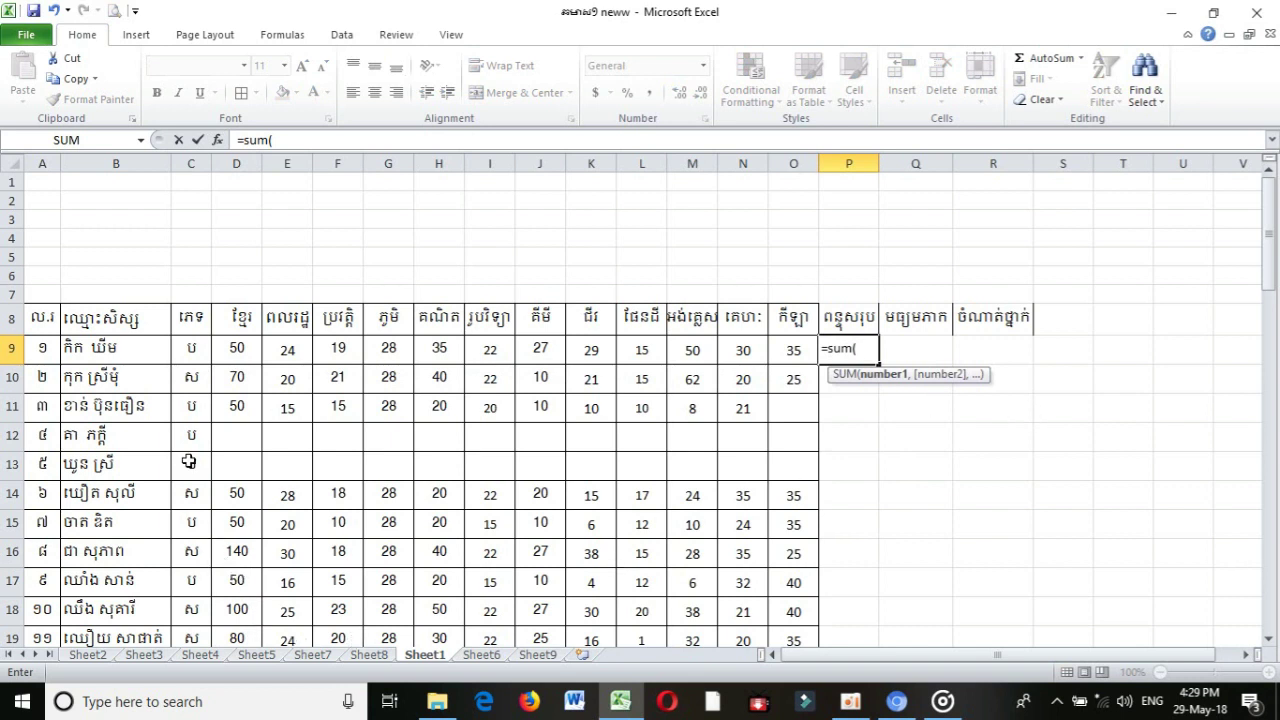
click(235, 349)
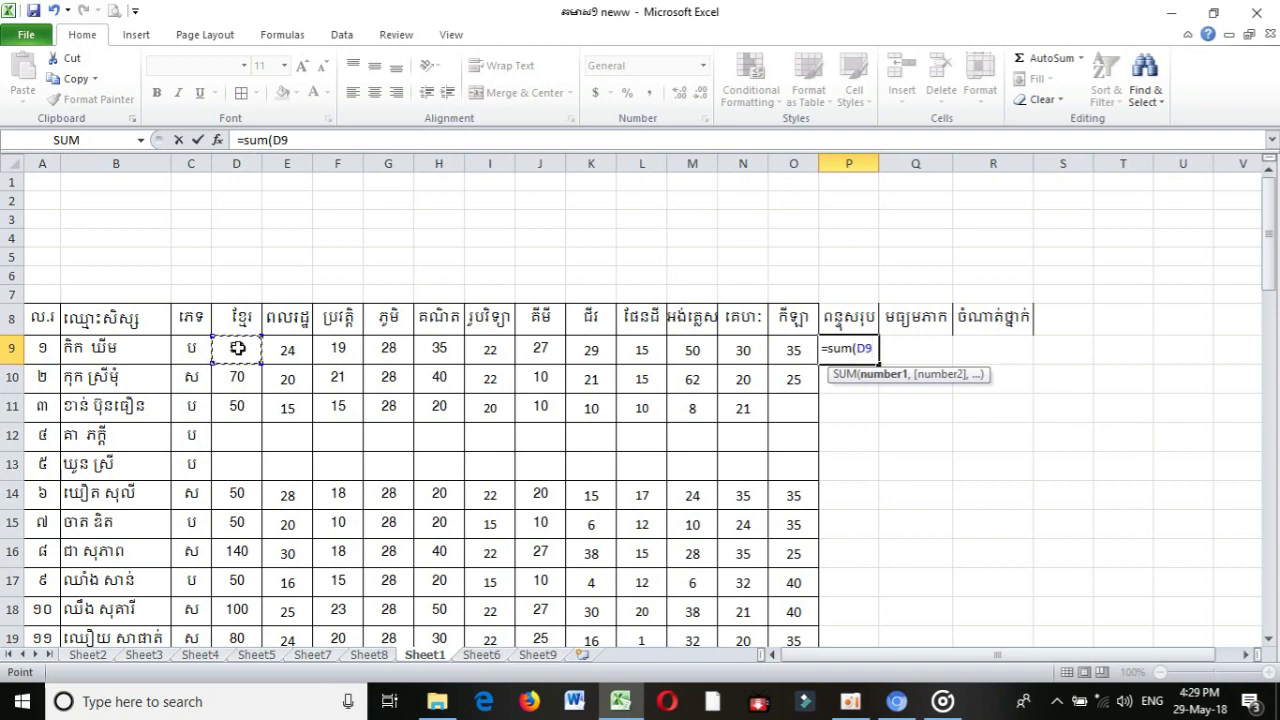
drag(238, 348, 775, 349)
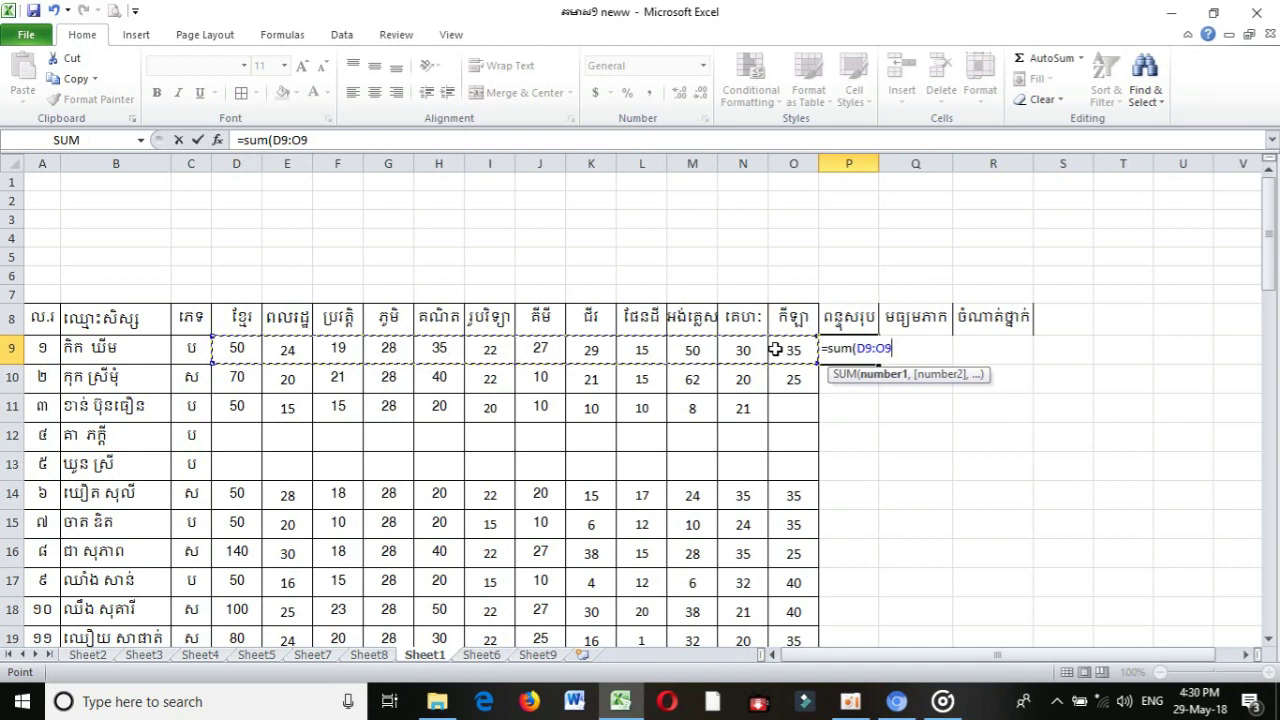
text())
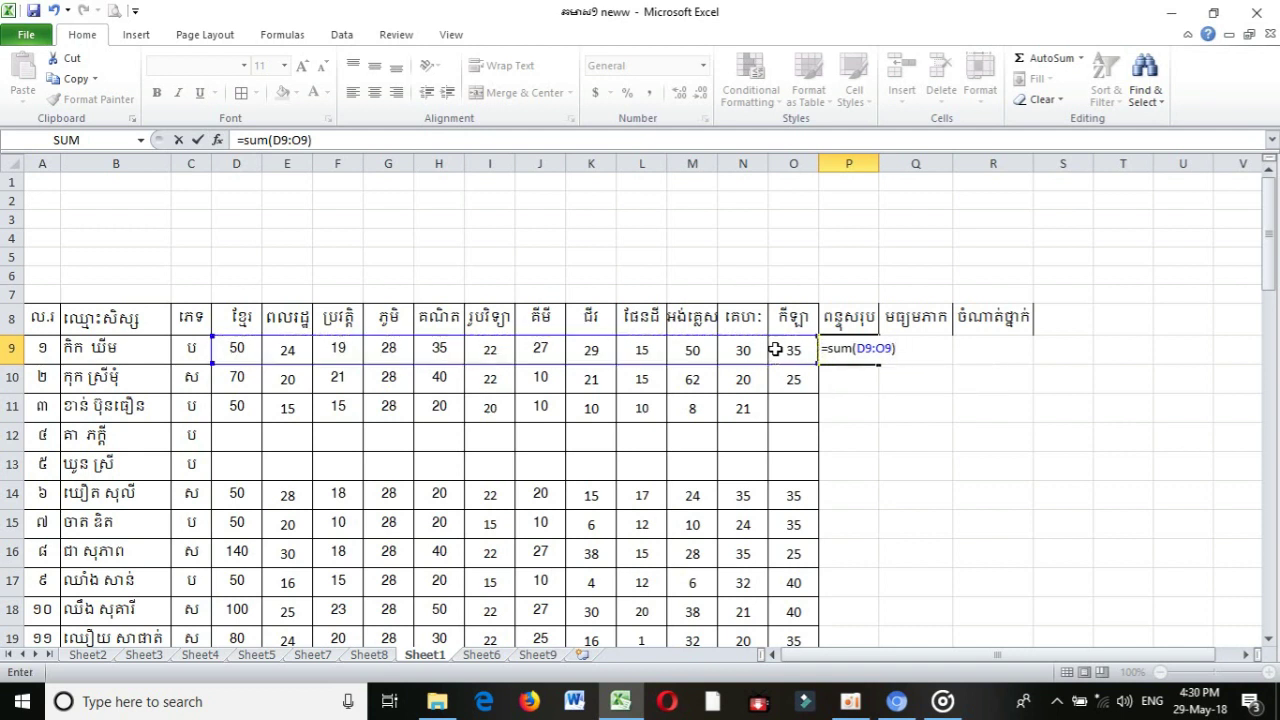
key(Return)
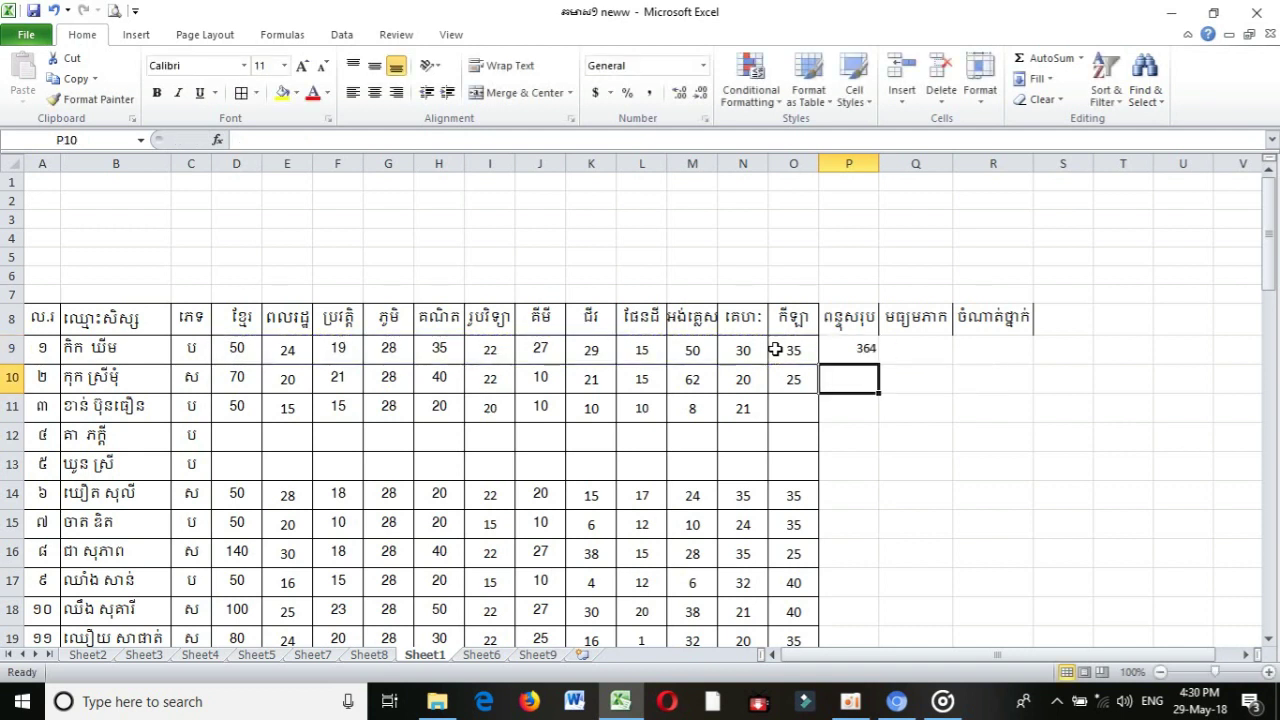
Copy the total formula from P9 down column P to the last student in row 56
click(836, 347)
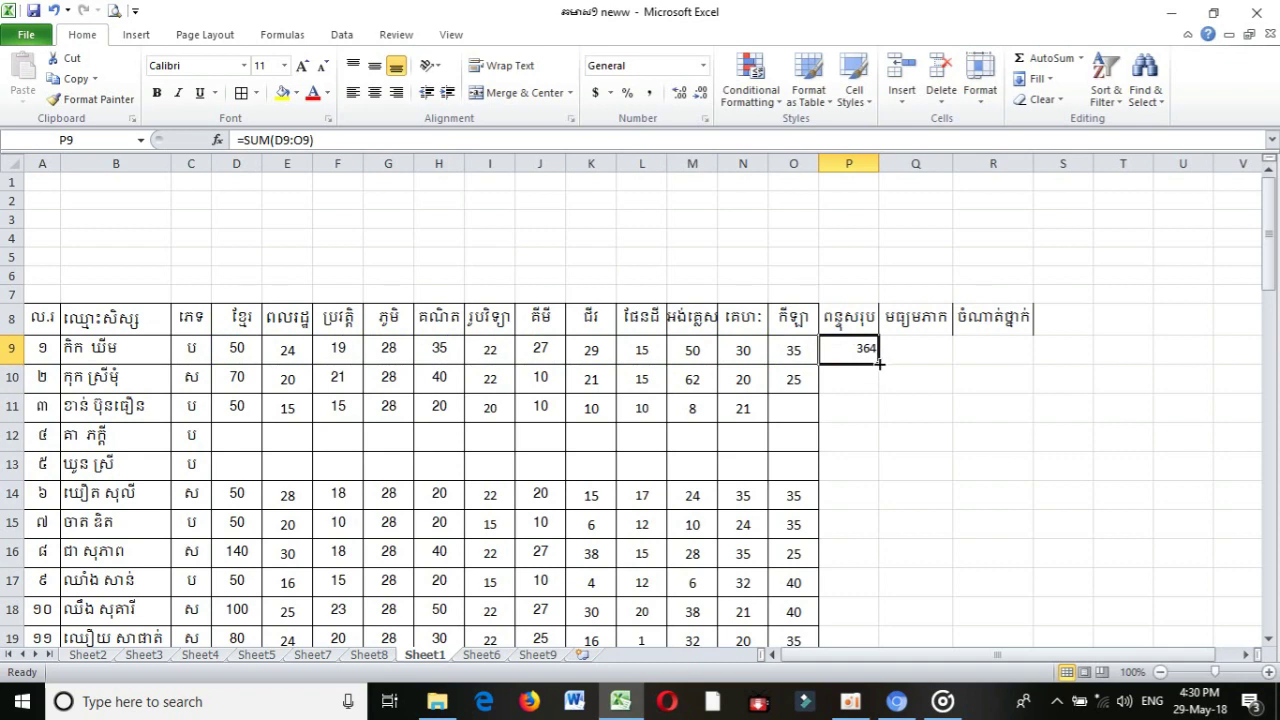
drag(879, 364, 876, 590)
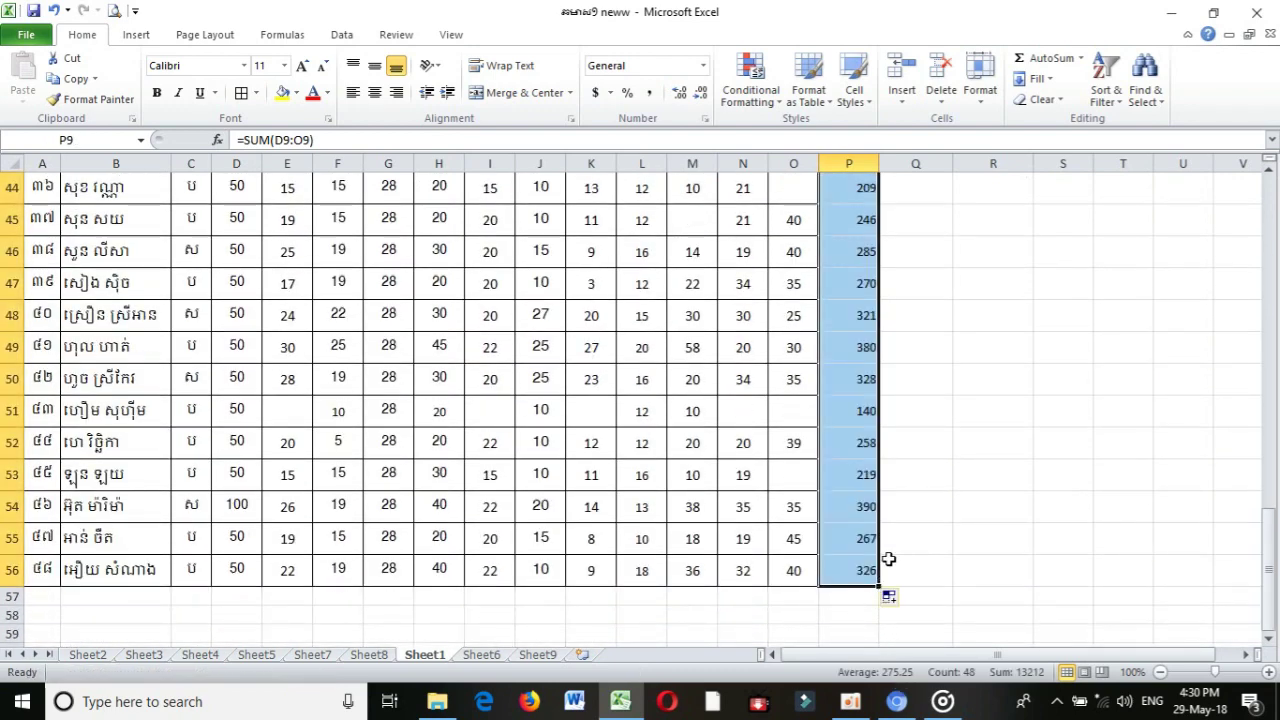
scroll(894, 543, up, 4)
scroll(894, 540, up, 9)
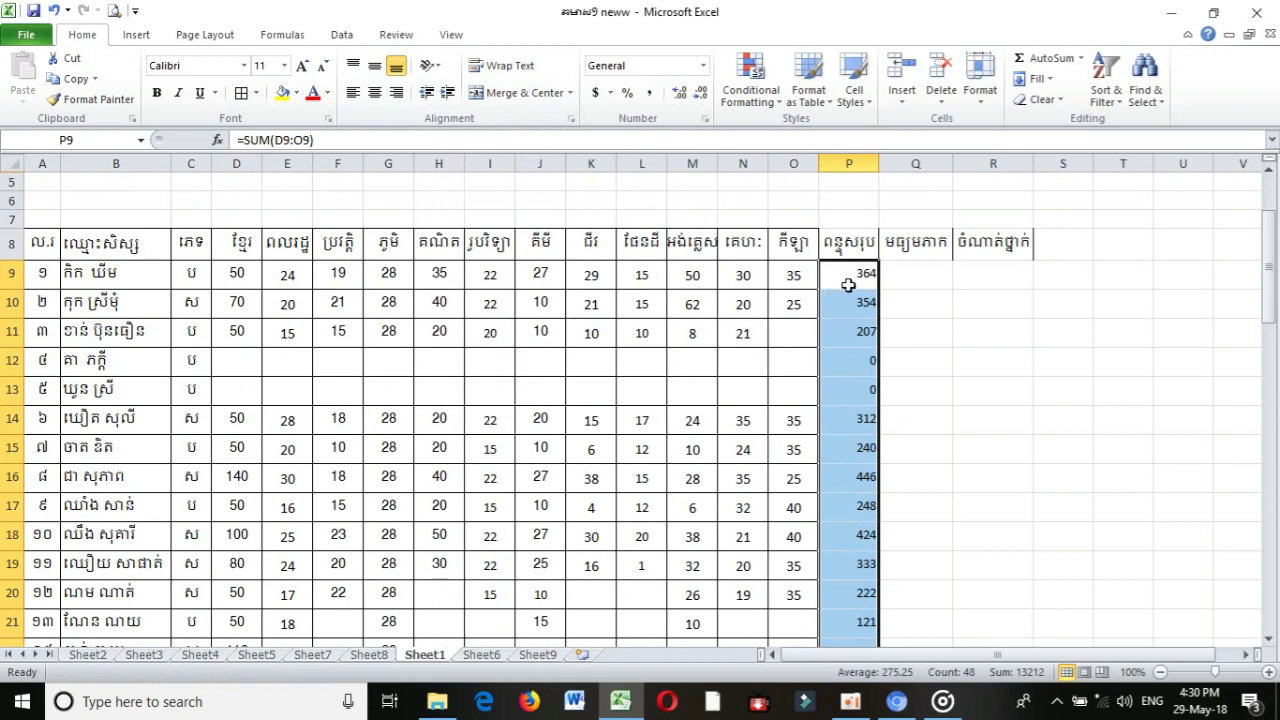
Enter the formula =P9/10 in cell Q9 for the first student's average
click(914, 272)
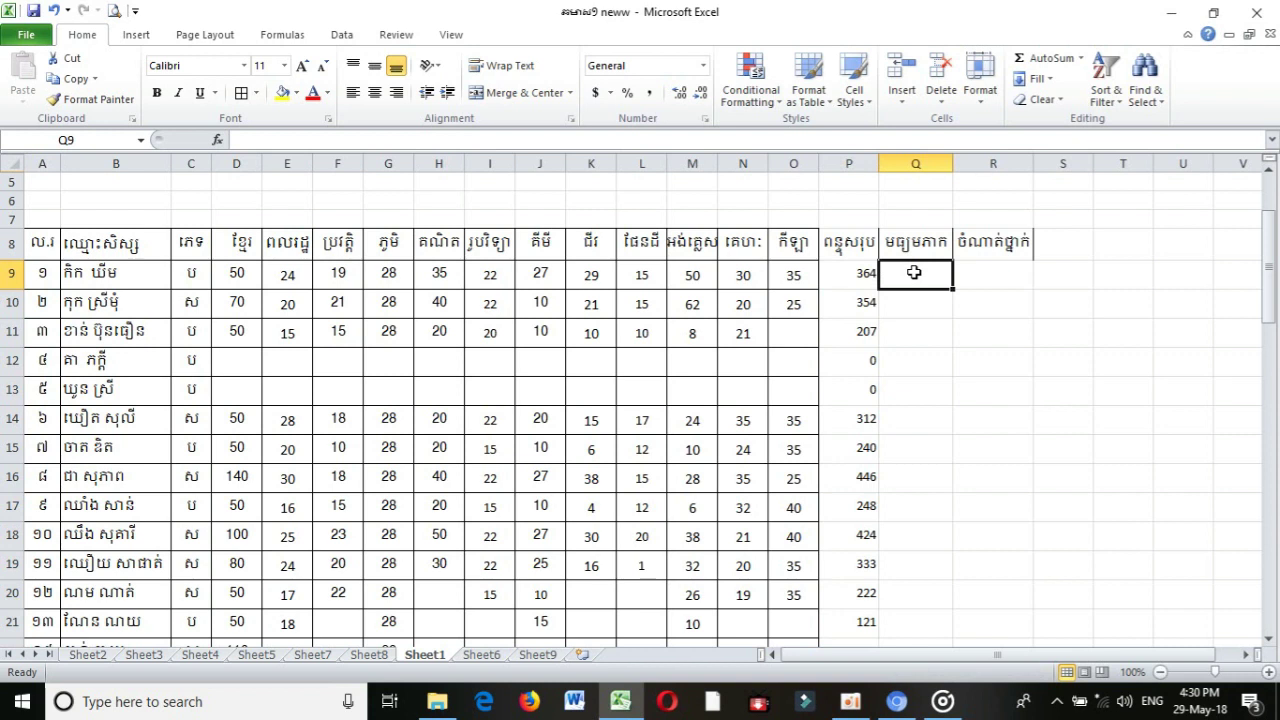
text(=)
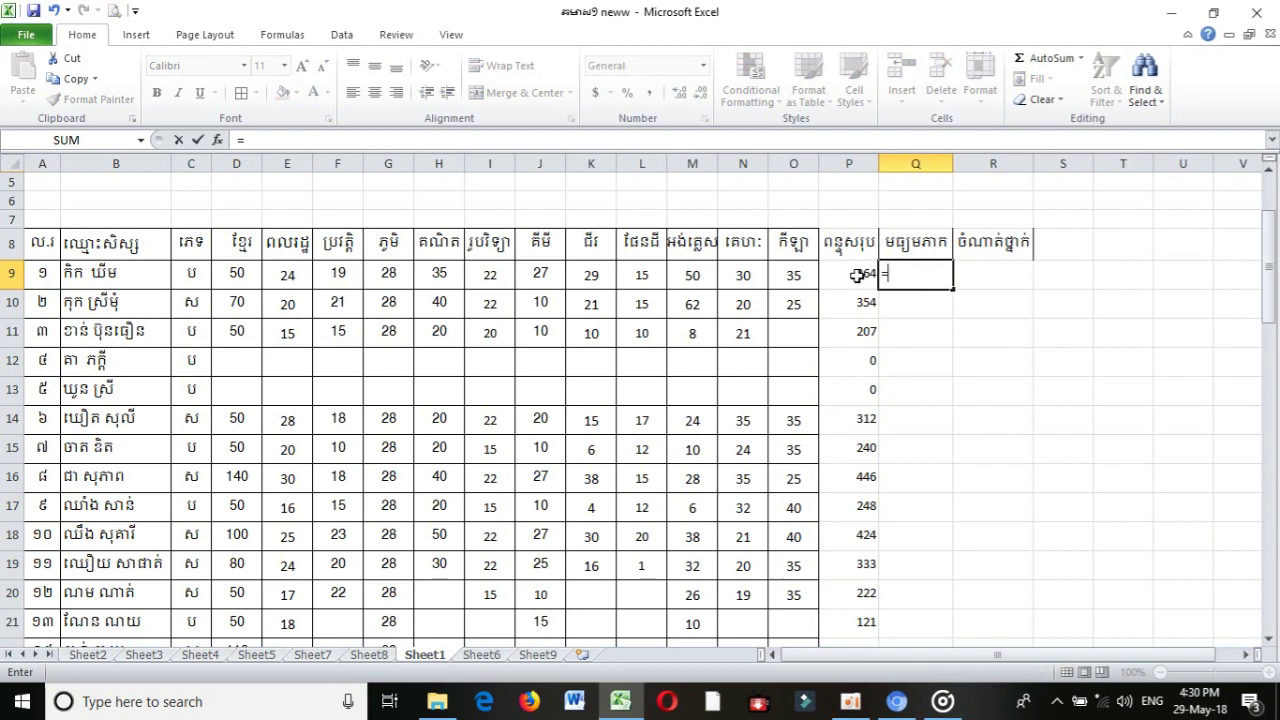
click(857, 275)
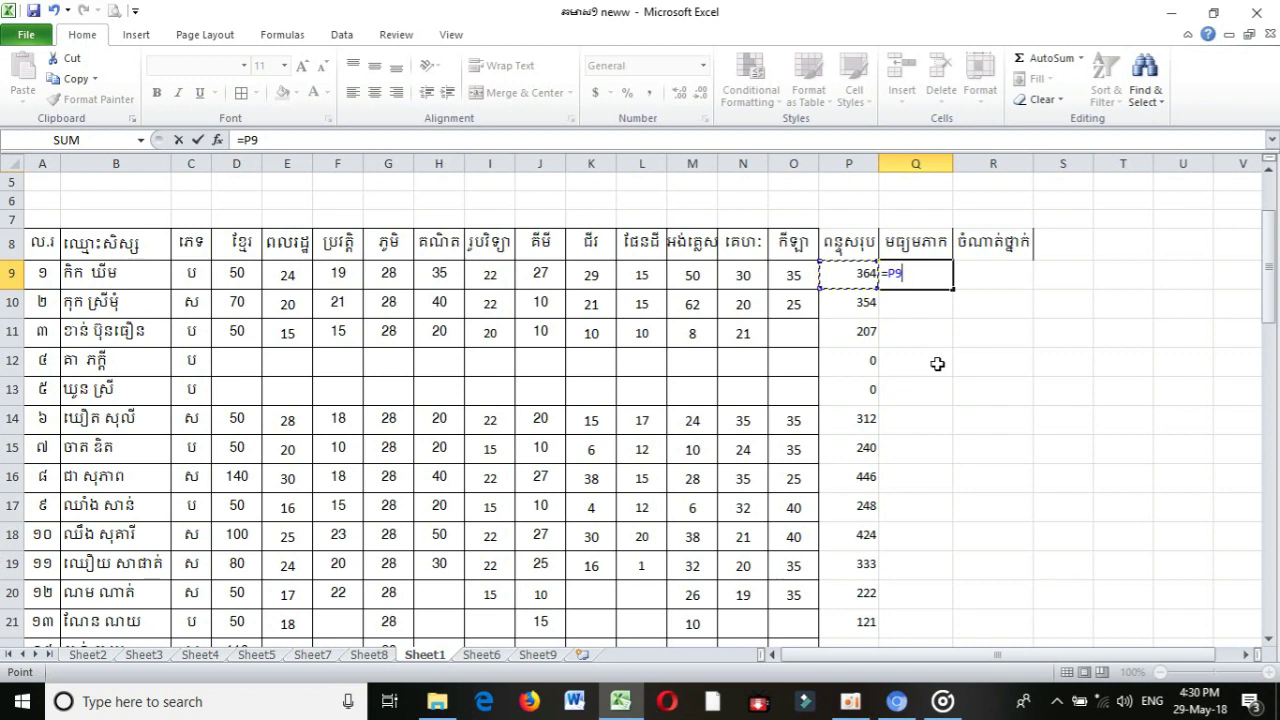
text(/10)
key(Return)
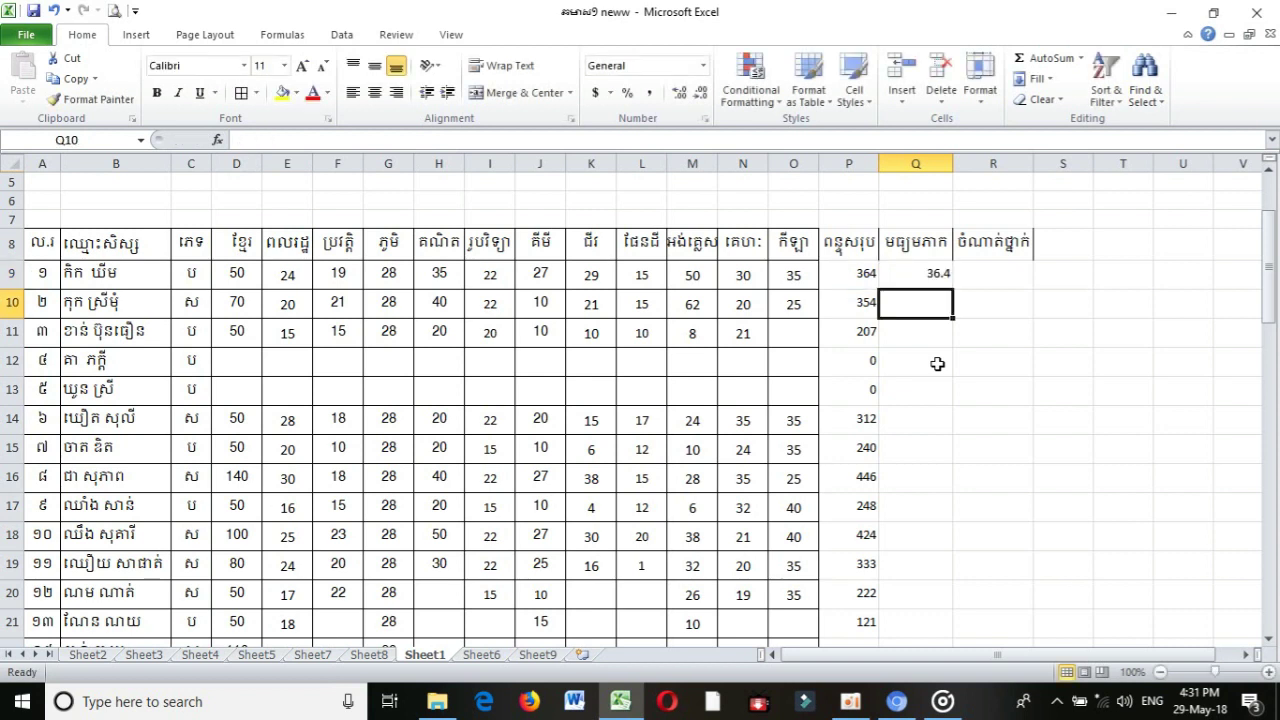
Copy the average formula from Q9 down column Q to the last student in row 56
click(933, 275)
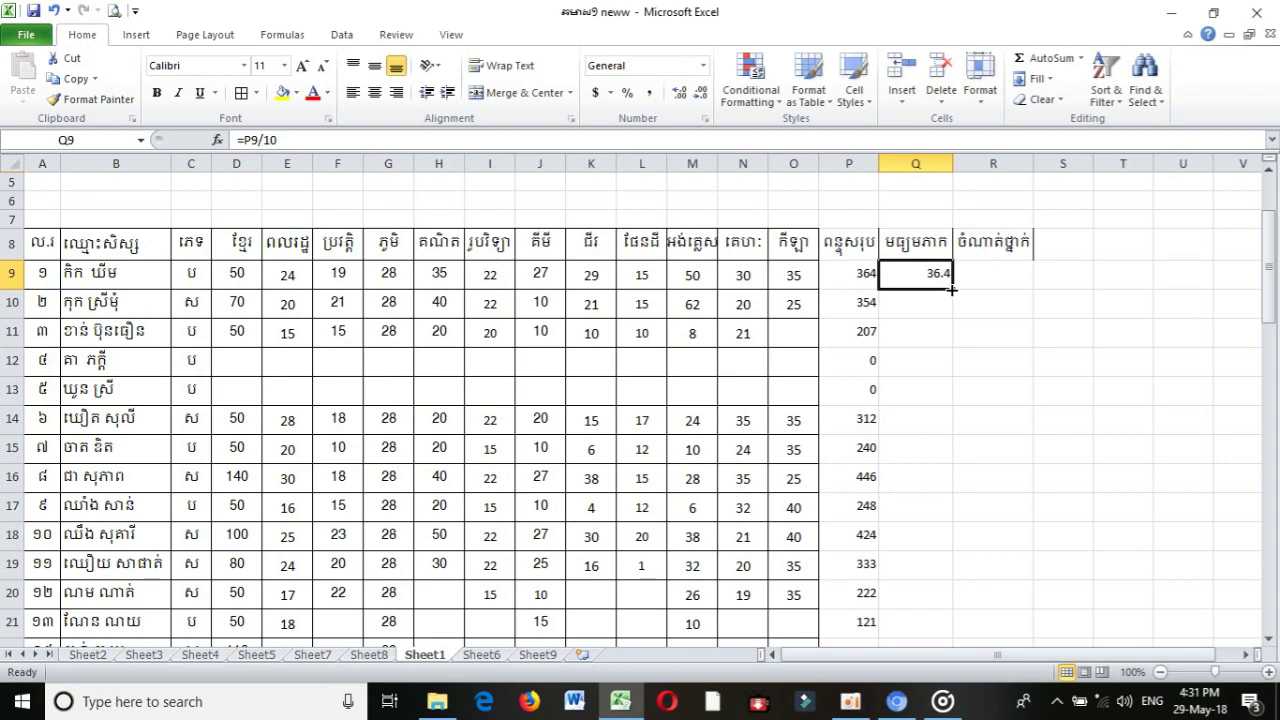
drag(952, 290, 949, 612)
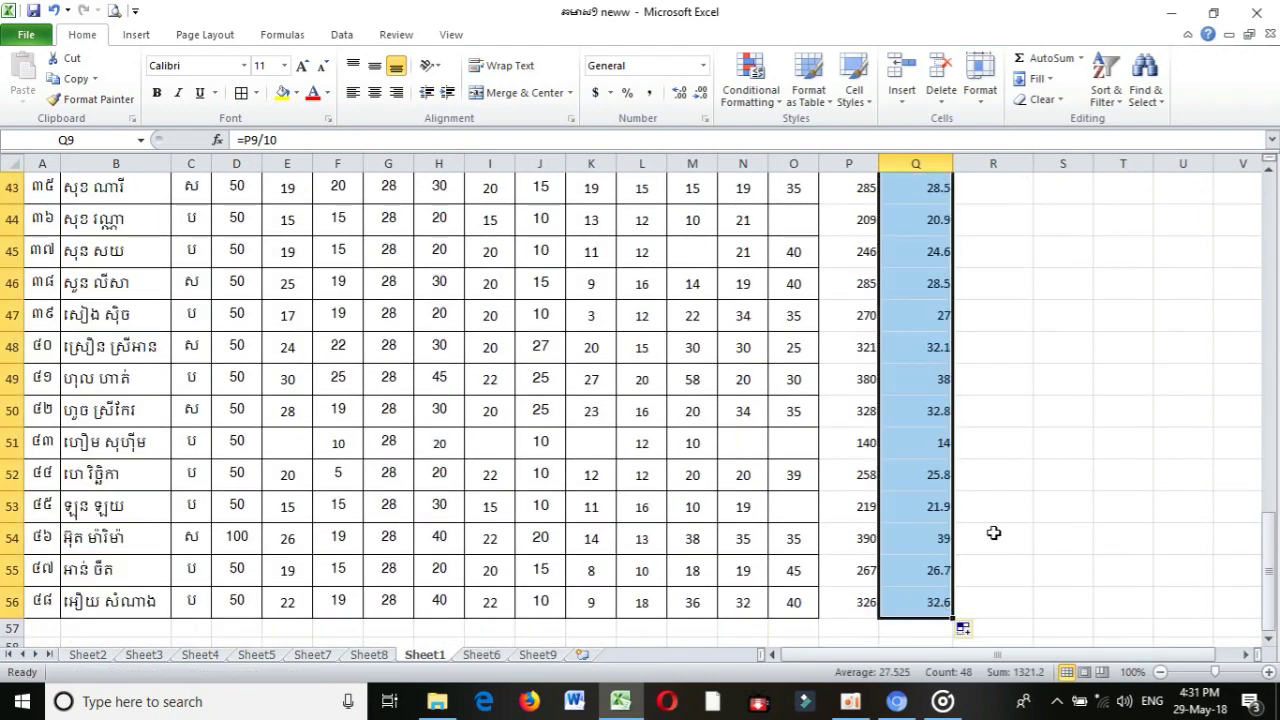
scroll(1010, 537, up, 13)
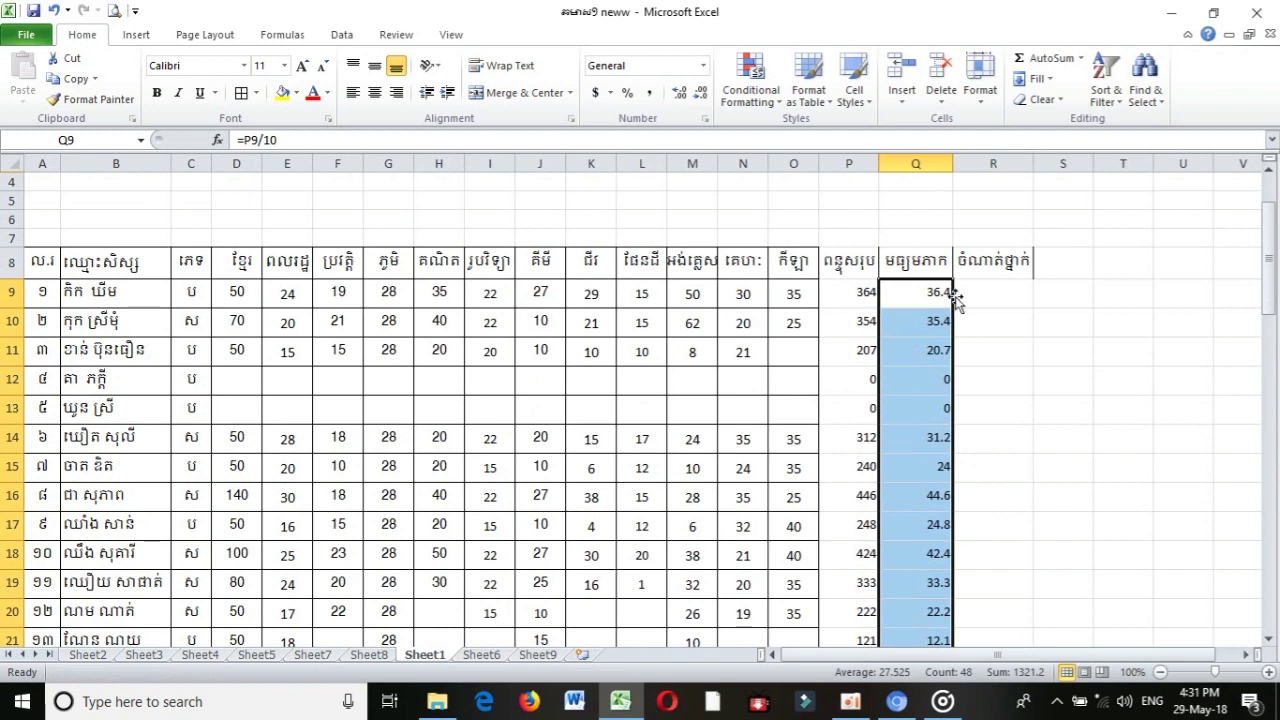
Format the averages in Q9:Q56 to show two decimal places
click(701, 94)
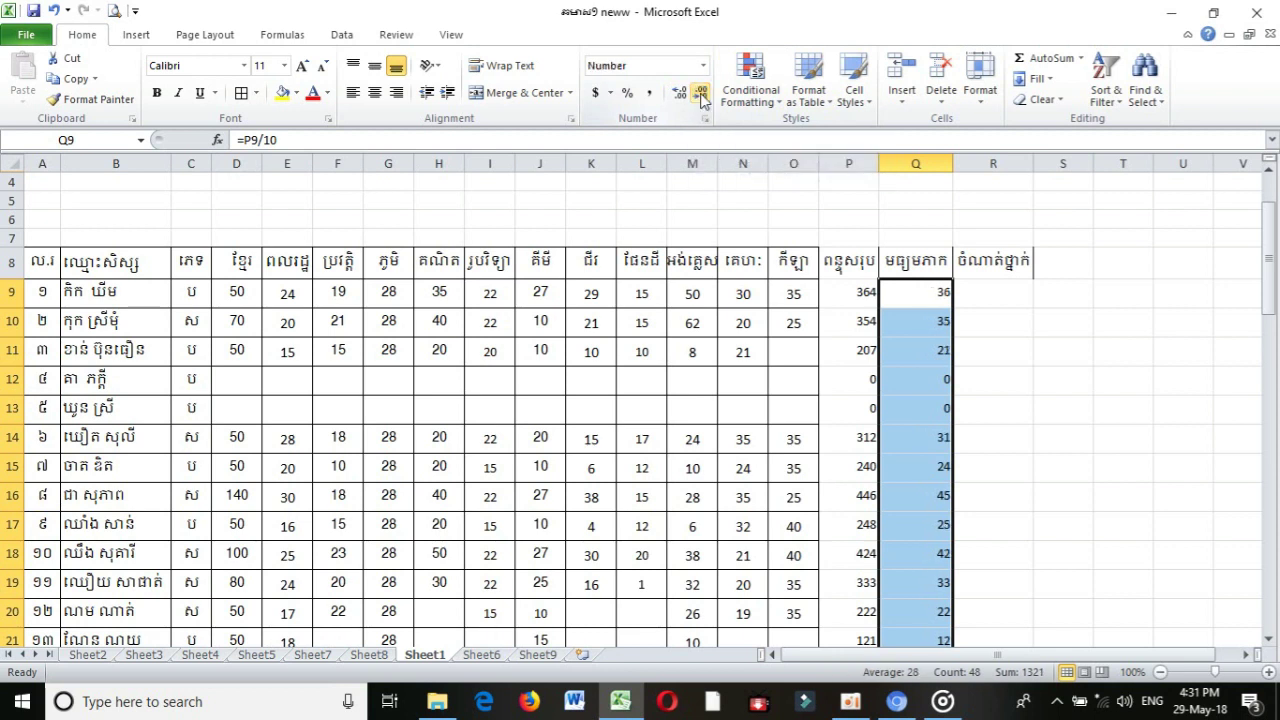
click(679, 93)
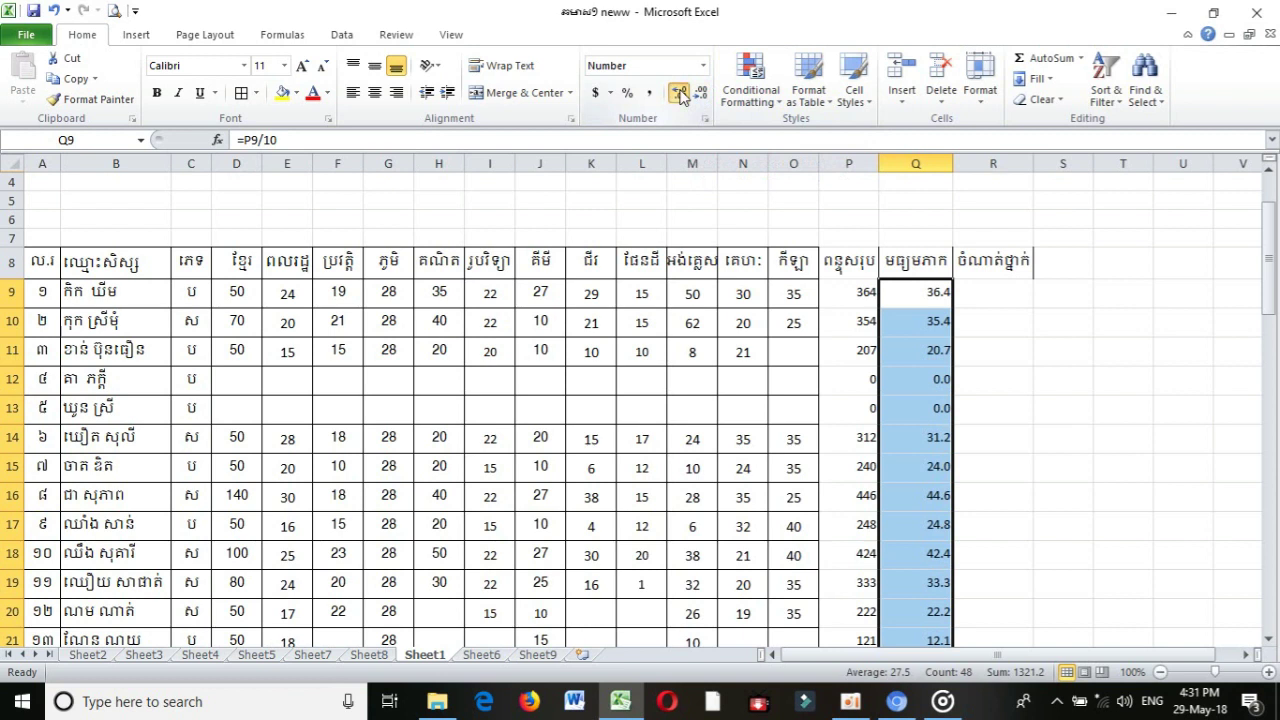
click(679, 93)
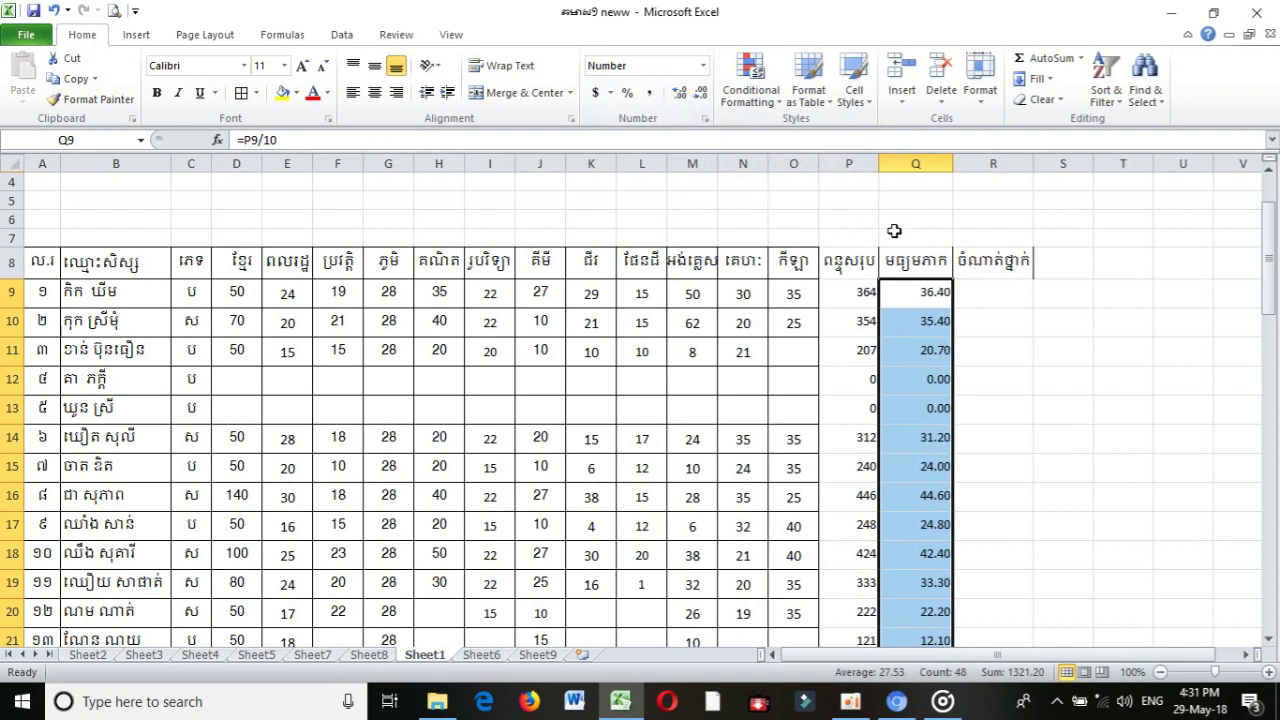
Enter the formula =RANK(Q9,$Q$9:$Q$56) in cell R9 to rank the first student's average against all averages
click(973, 295)
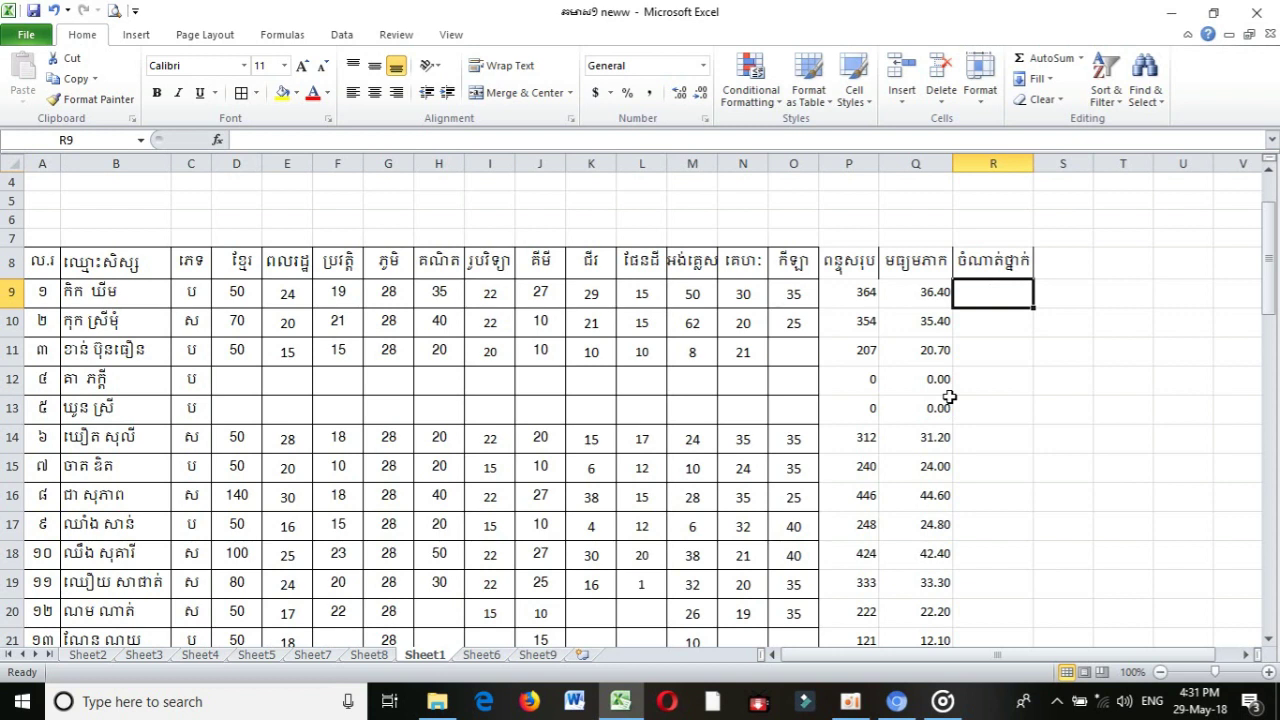
text(=)
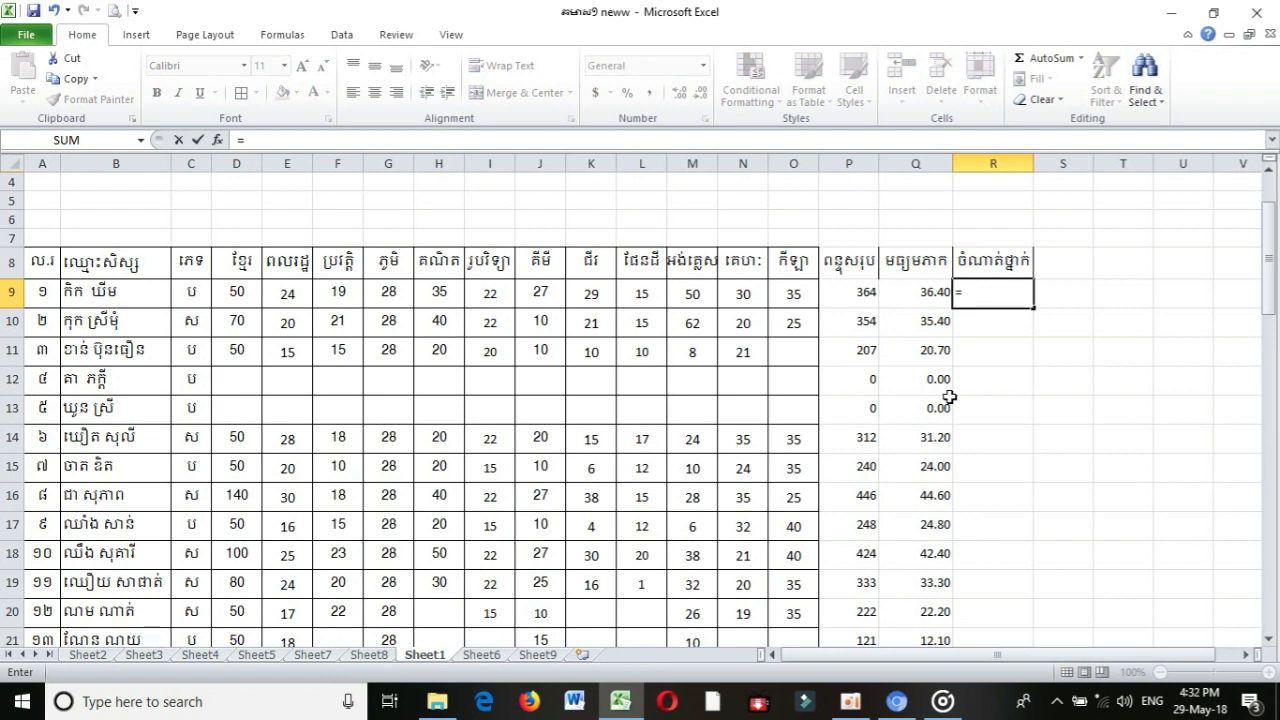
text(r)
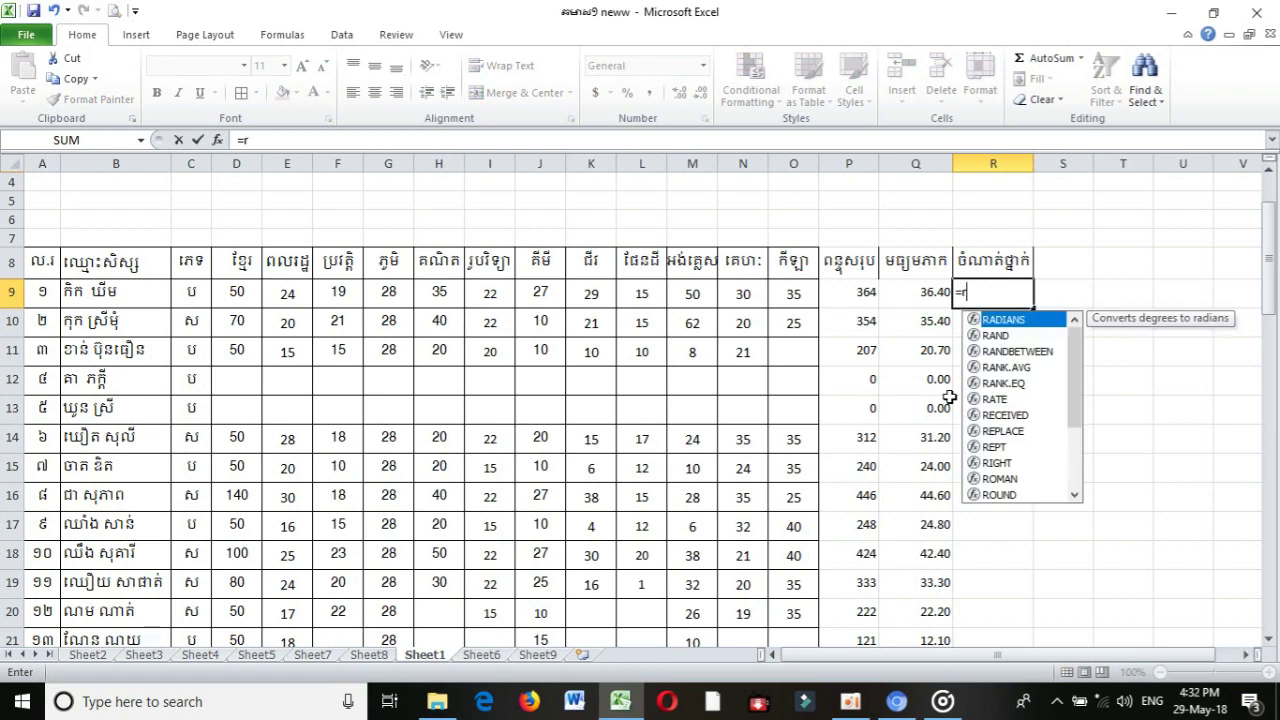
text(a)
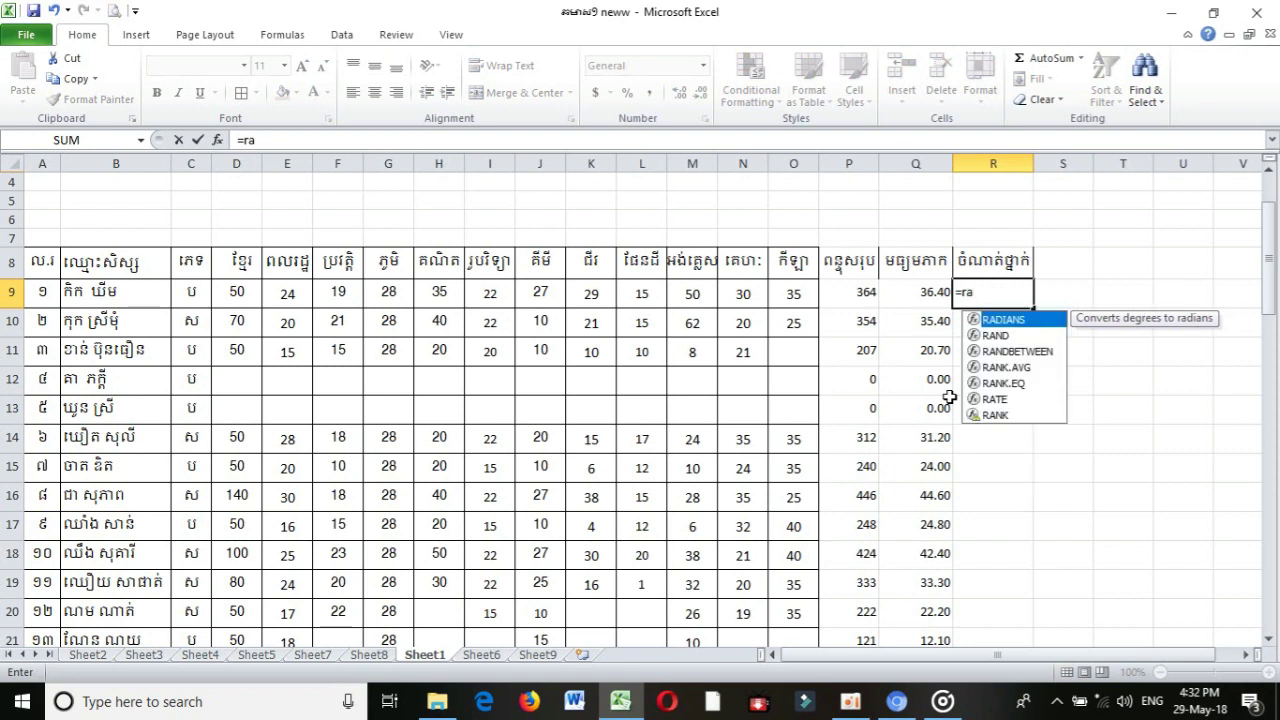
text(n)
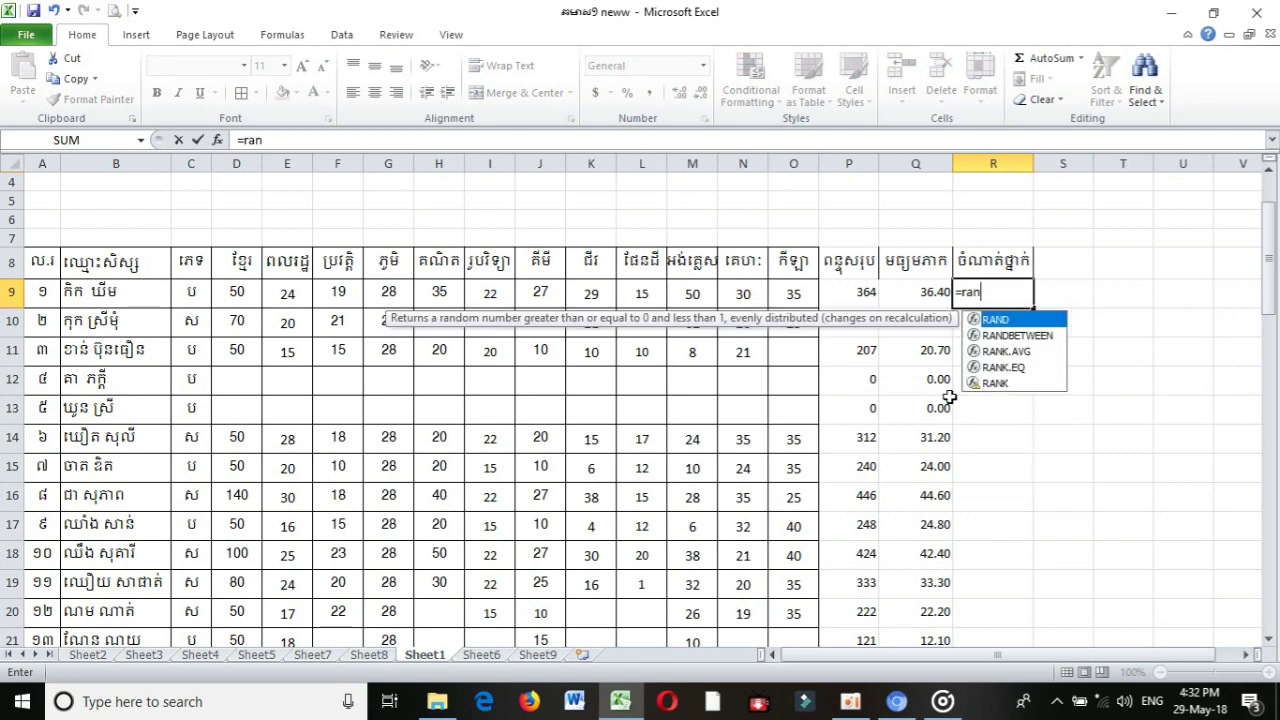
text(k)
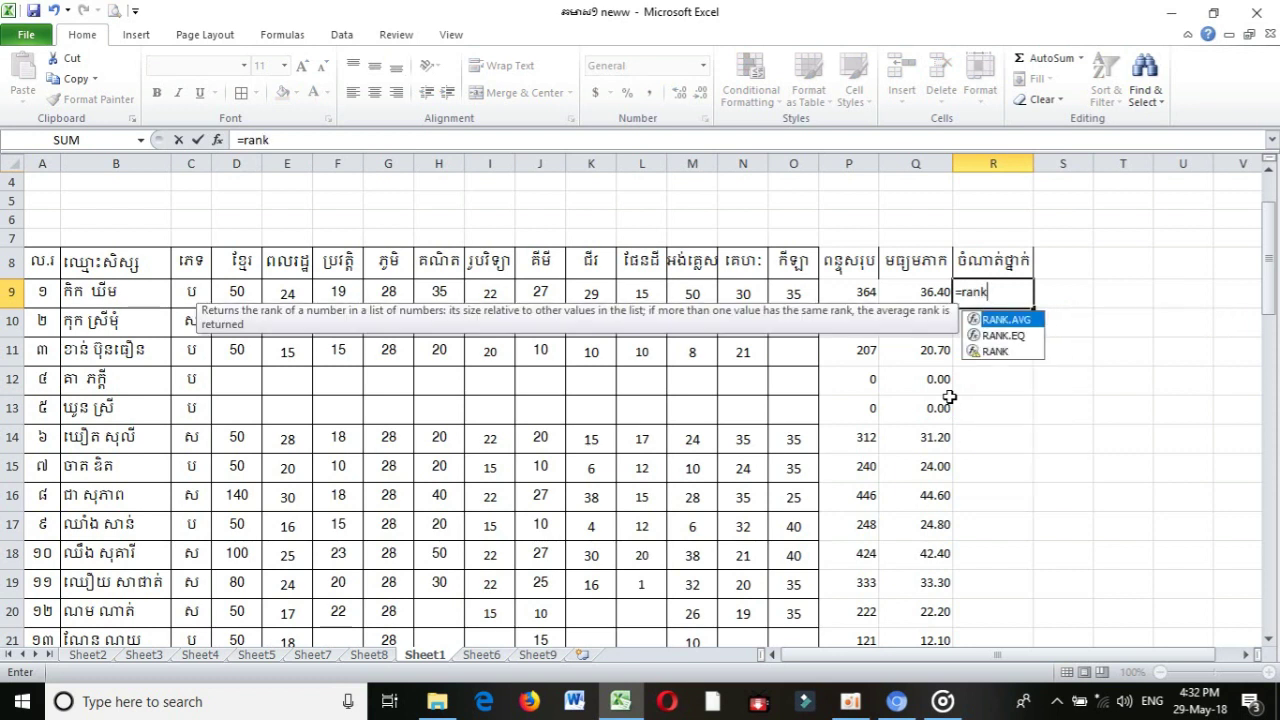
text(()
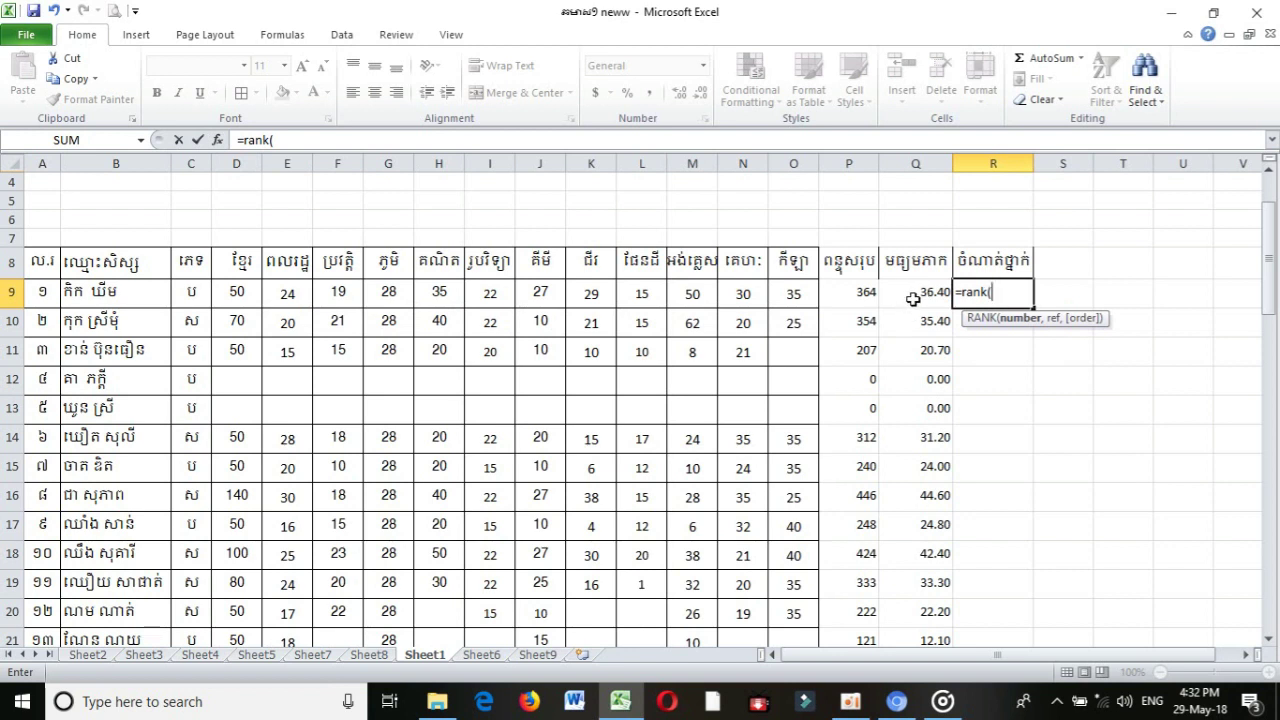
click(916, 293)
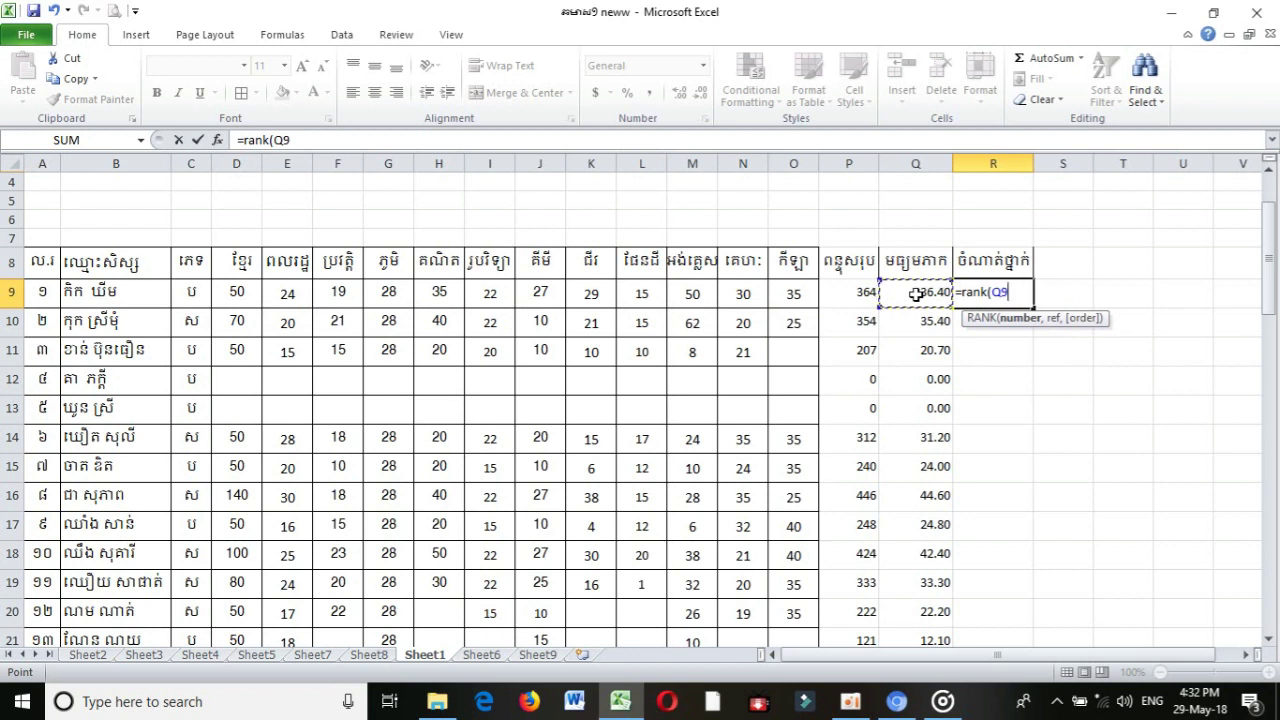
text(,)
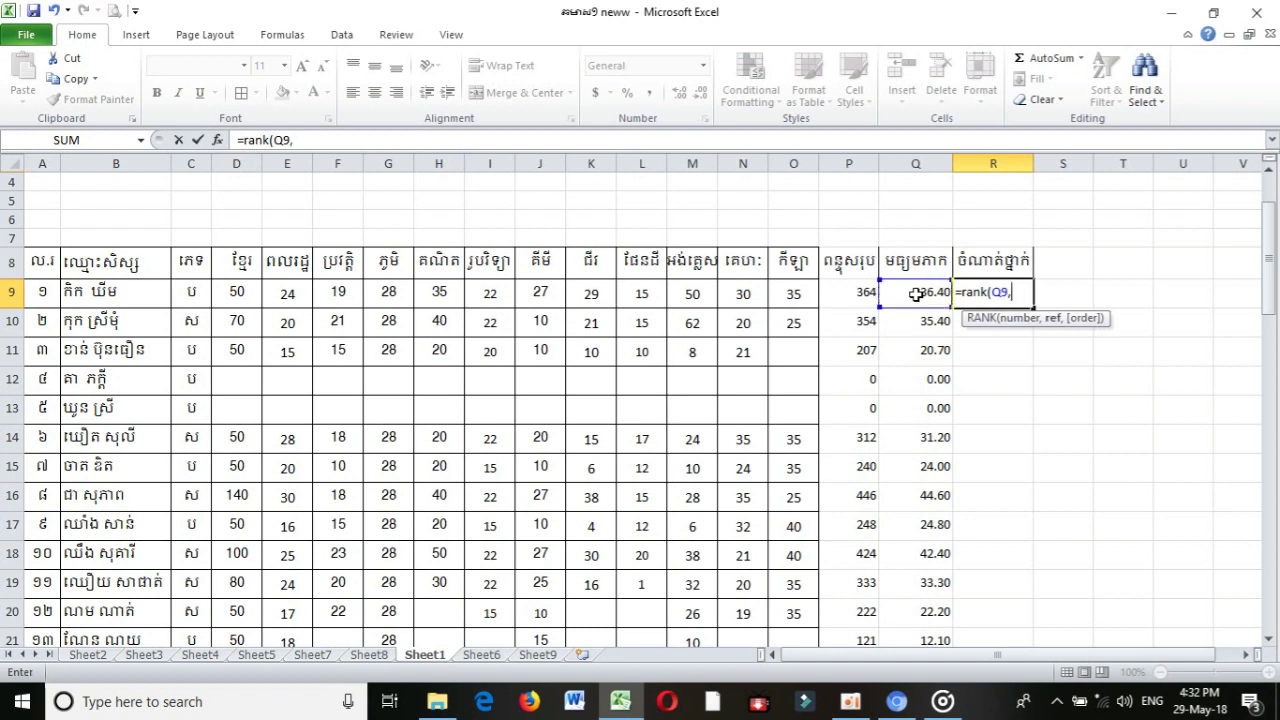
drag(915, 293, 946, 596)
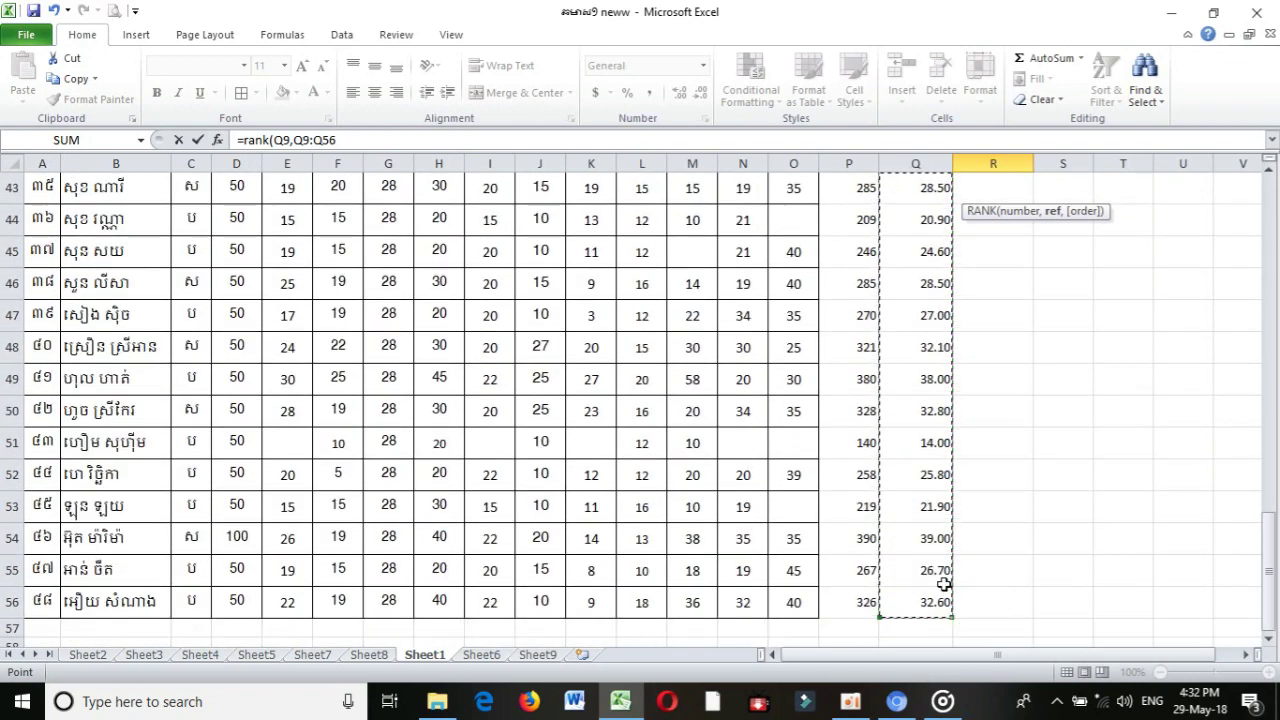
scroll(996, 428, up, 14)
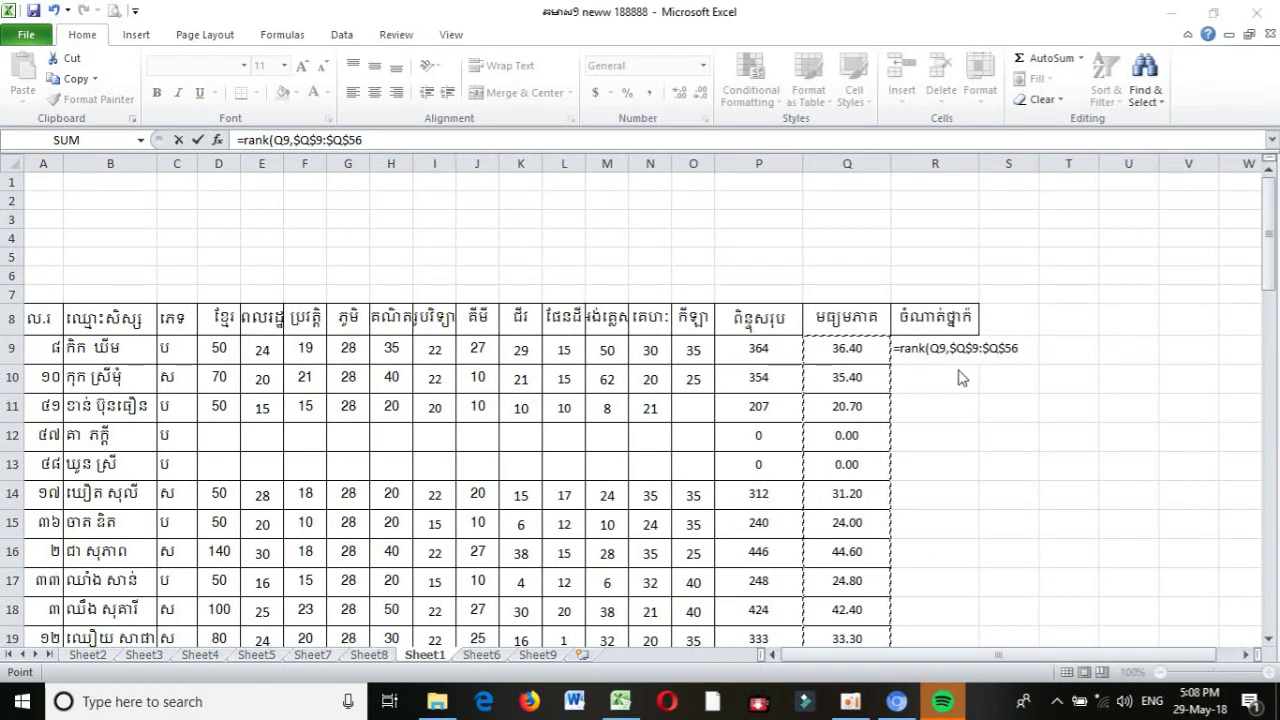
click(1018, 348)
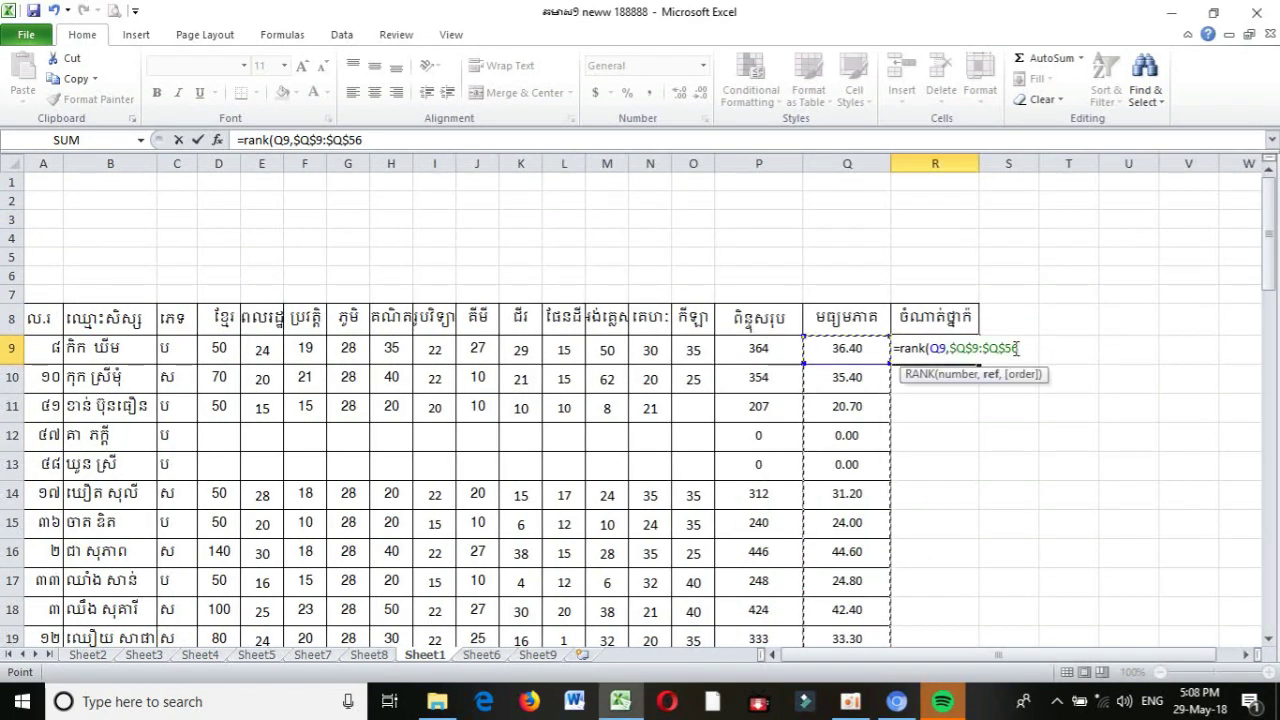
text())
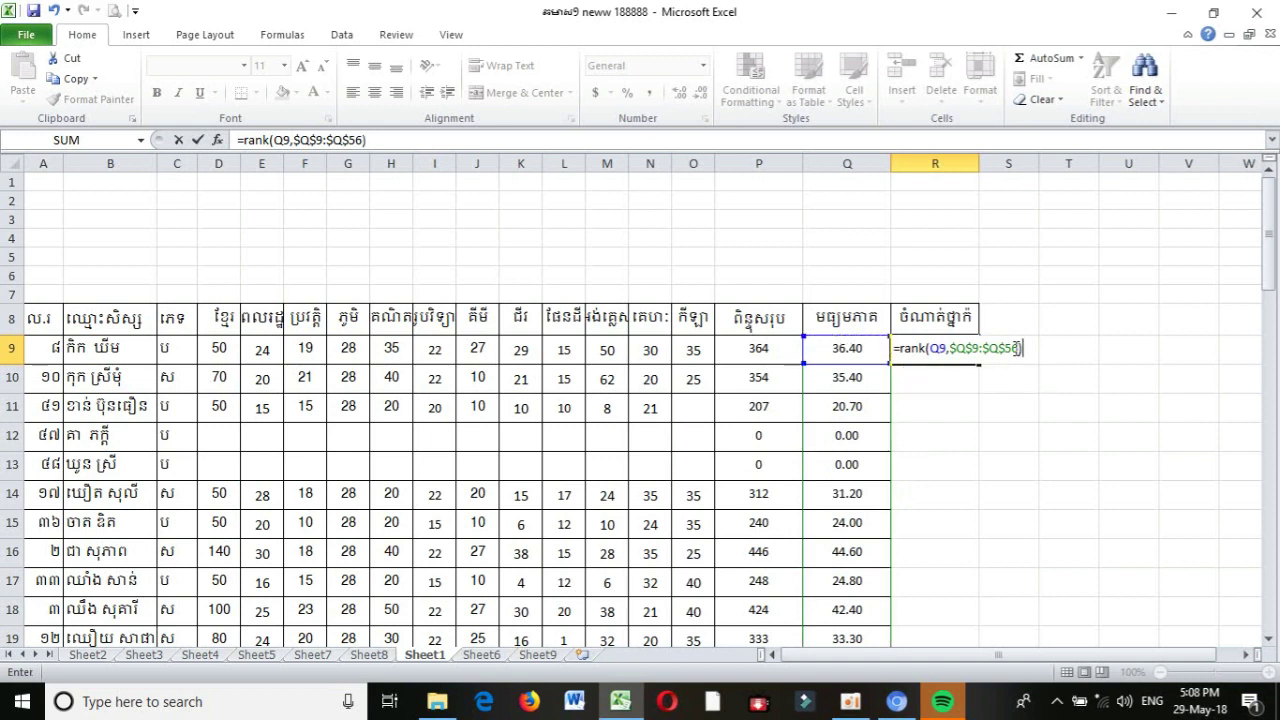
key(Return)
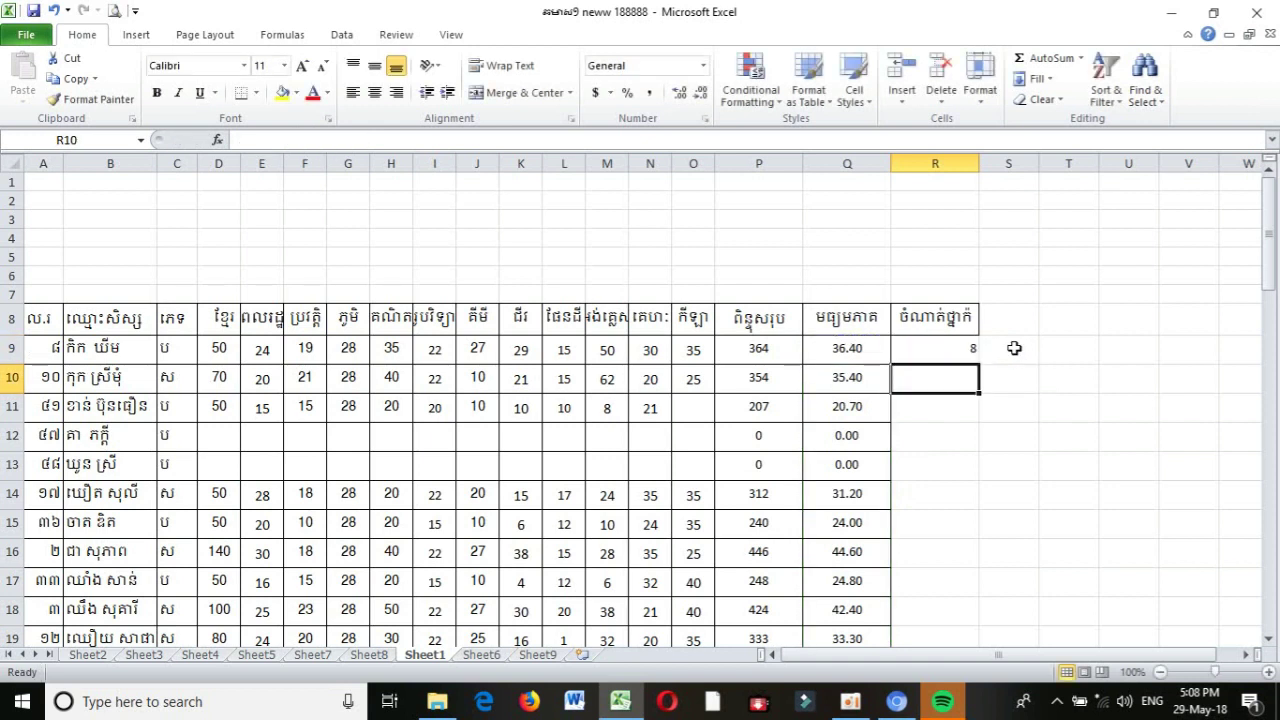
Copy the rank formula from R9 down column R to the last student in row 56
click(955, 354)
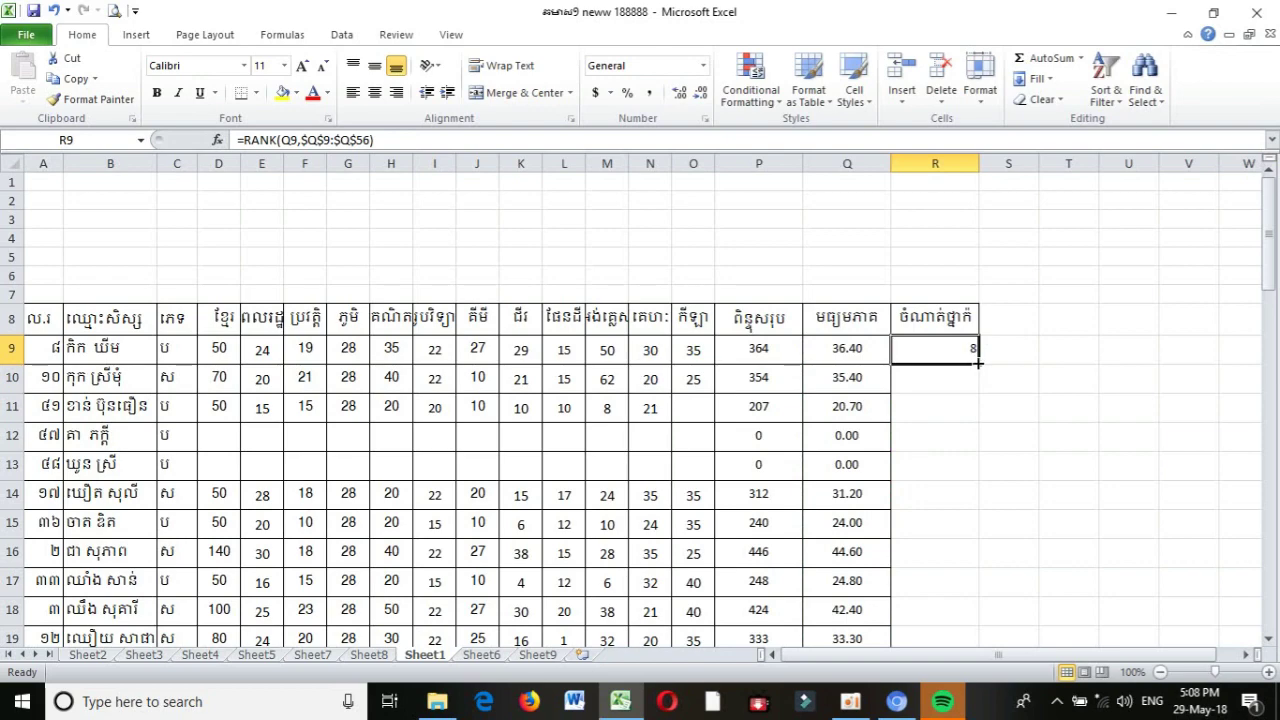
drag(978, 364, 982, 592)
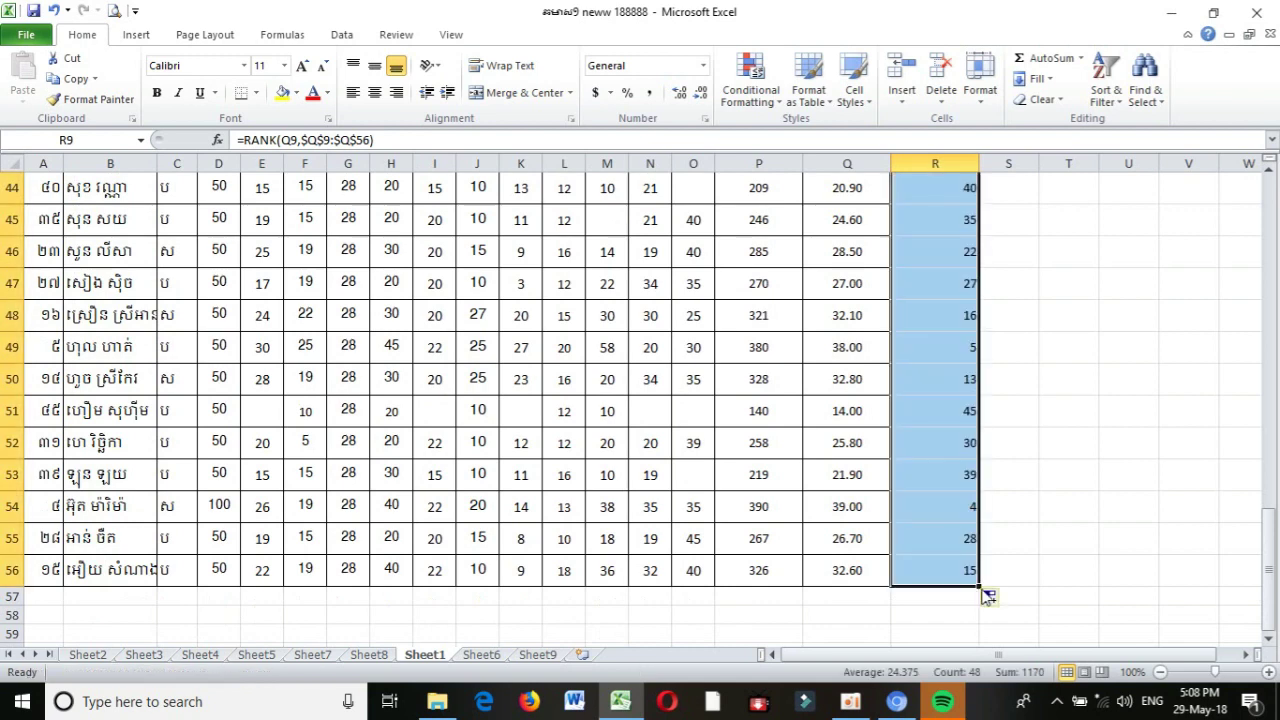
scroll(1080, 557, up, 14)
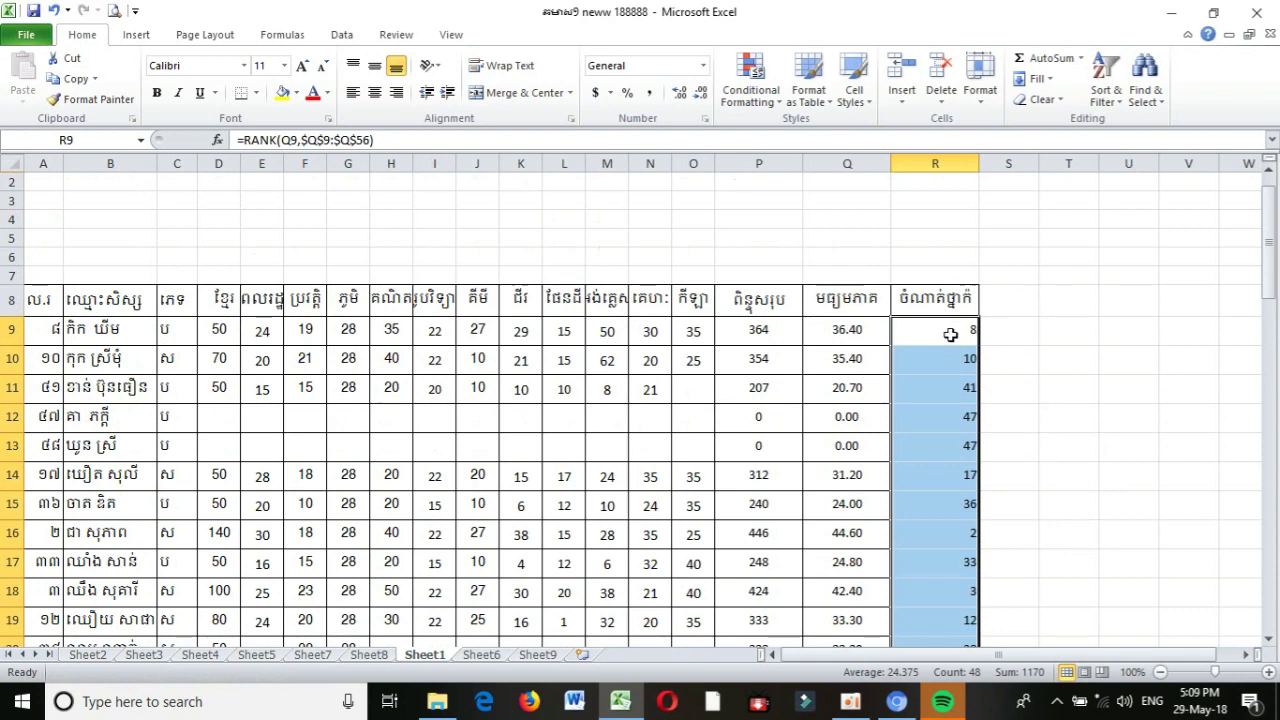
Sort the student table by the rank column from smallest to largest, expanding the selection to the adjacent data
scroll(1000, 329, down, 1)
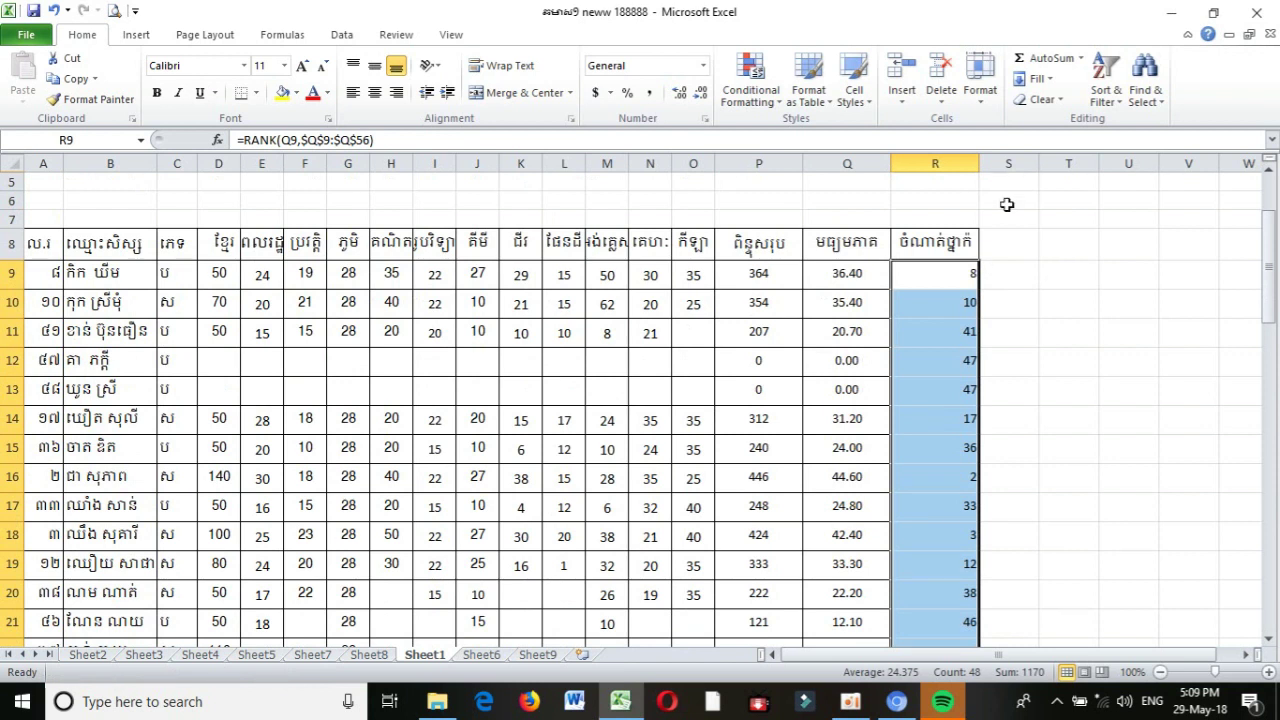
click(1107, 88)
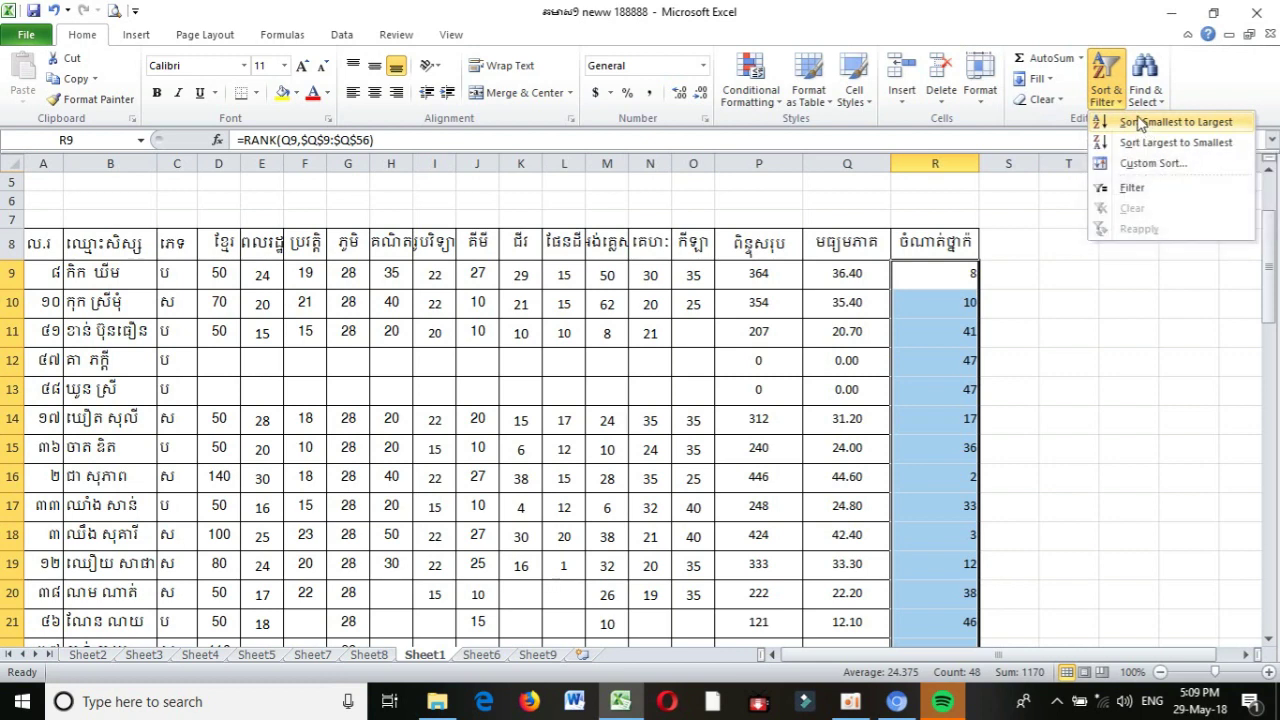
click(1138, 122)
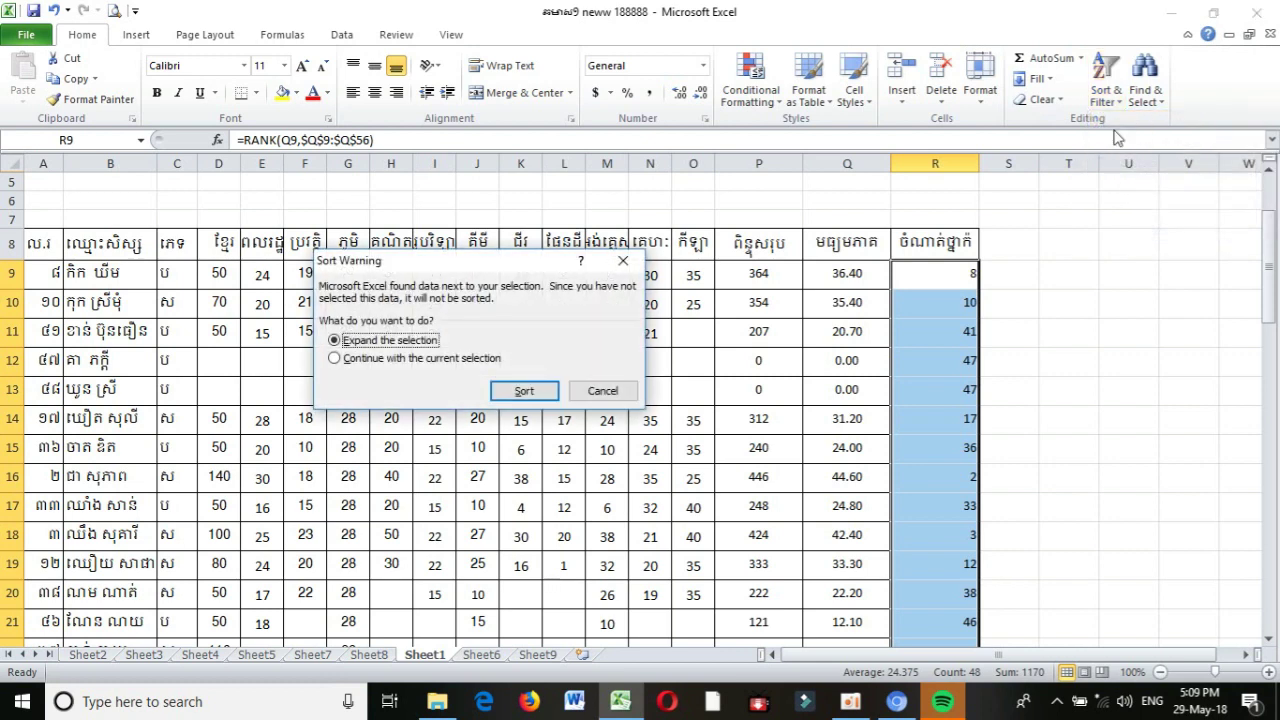
click(525, 391)
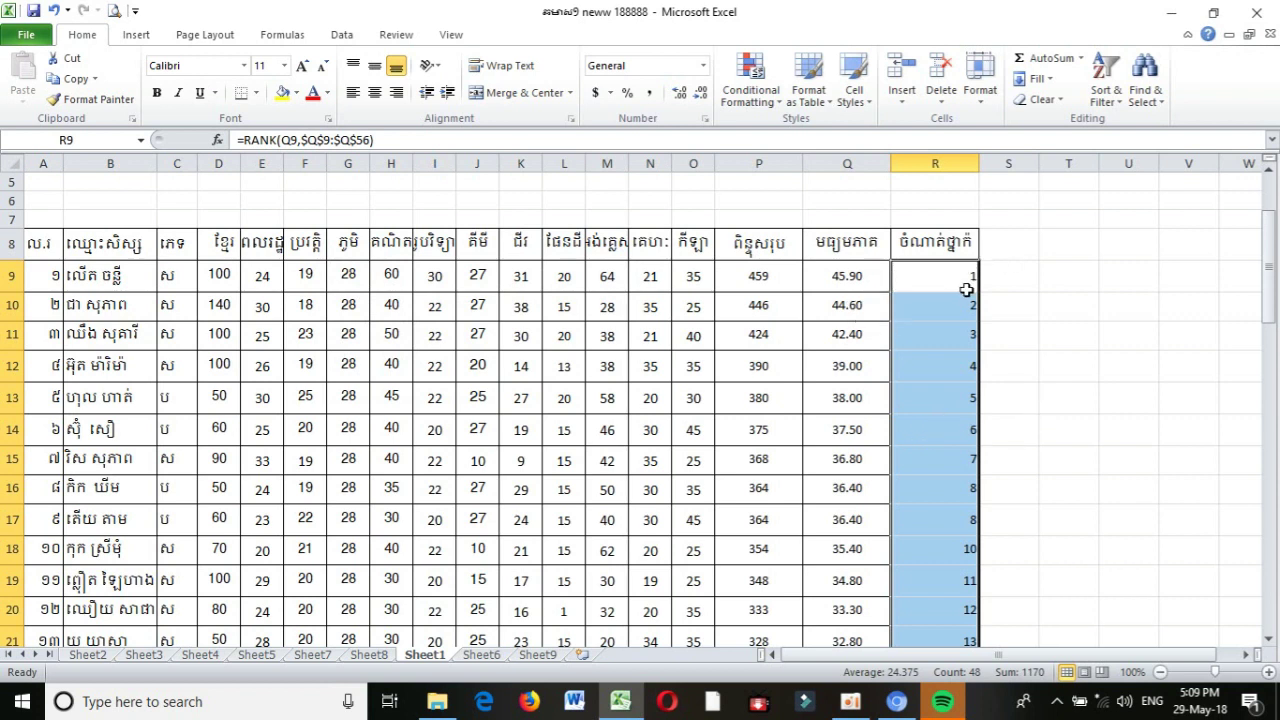
Center the rank values in R9:R56 horizontally
scroll(997, 422, down, 5)
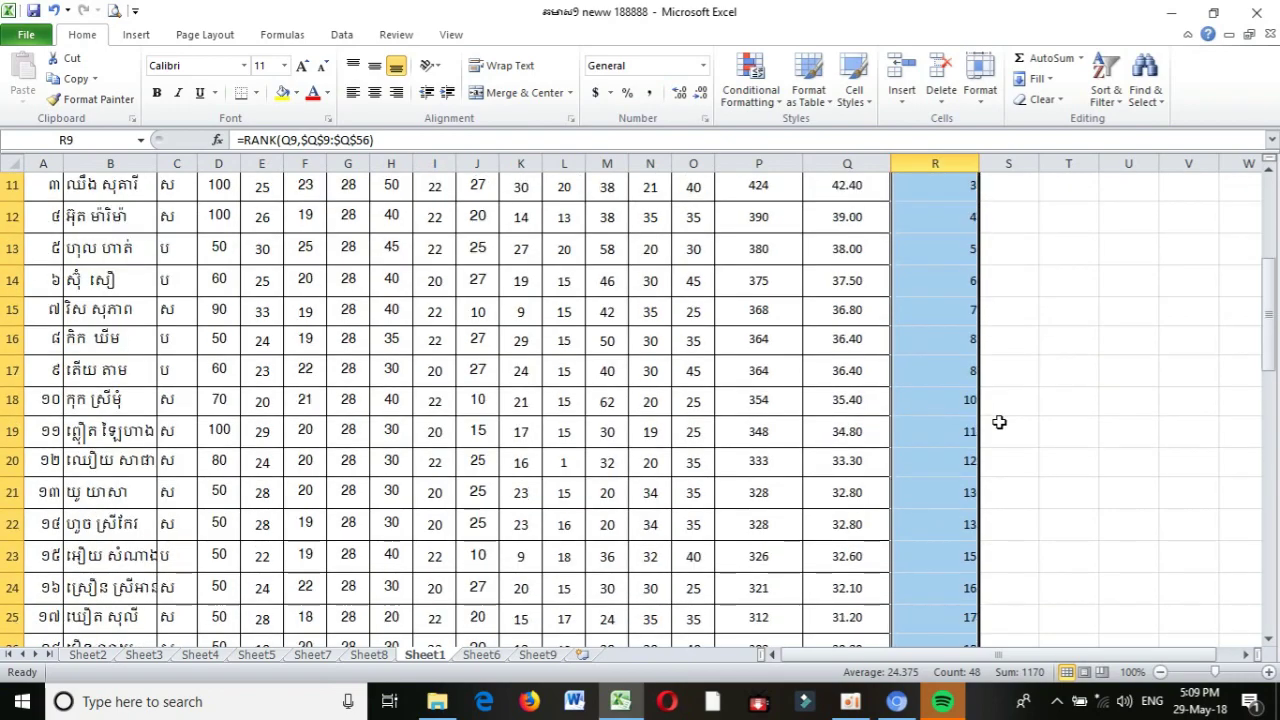
scroll(999, 422, down, 10)
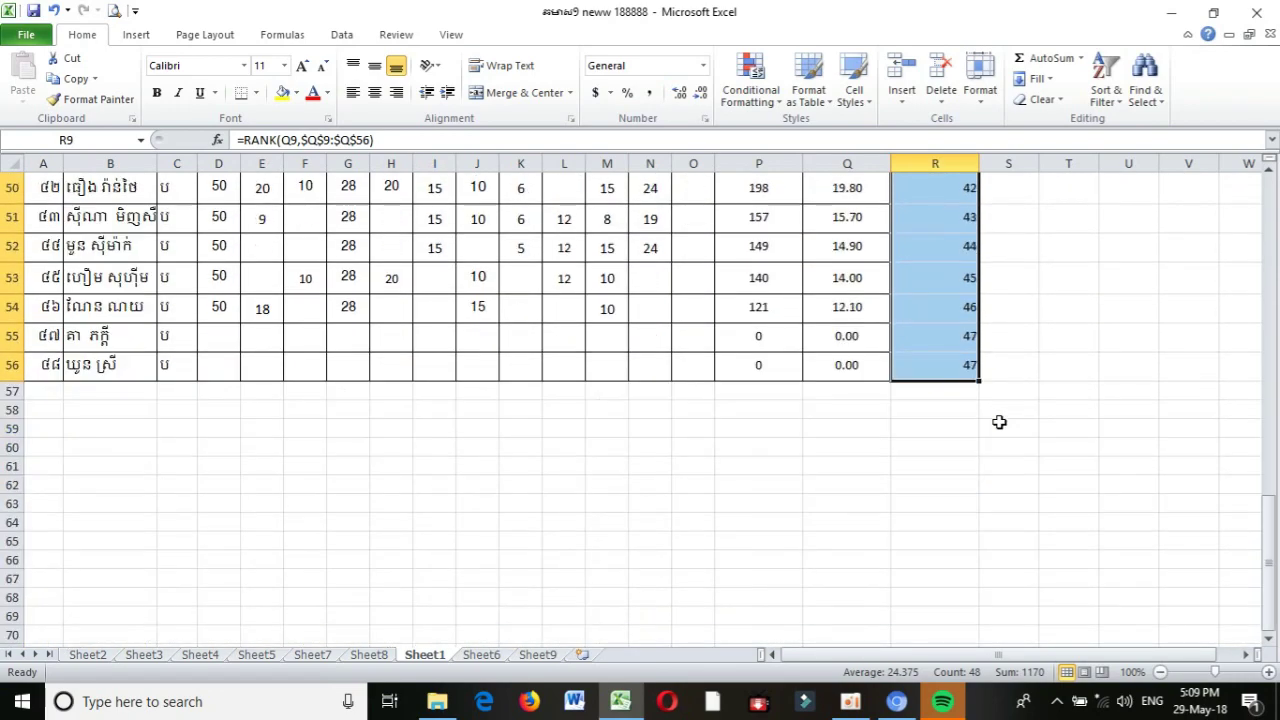
scroll(999, 422, up, 11)
scroll(1010, 270, up, 3)
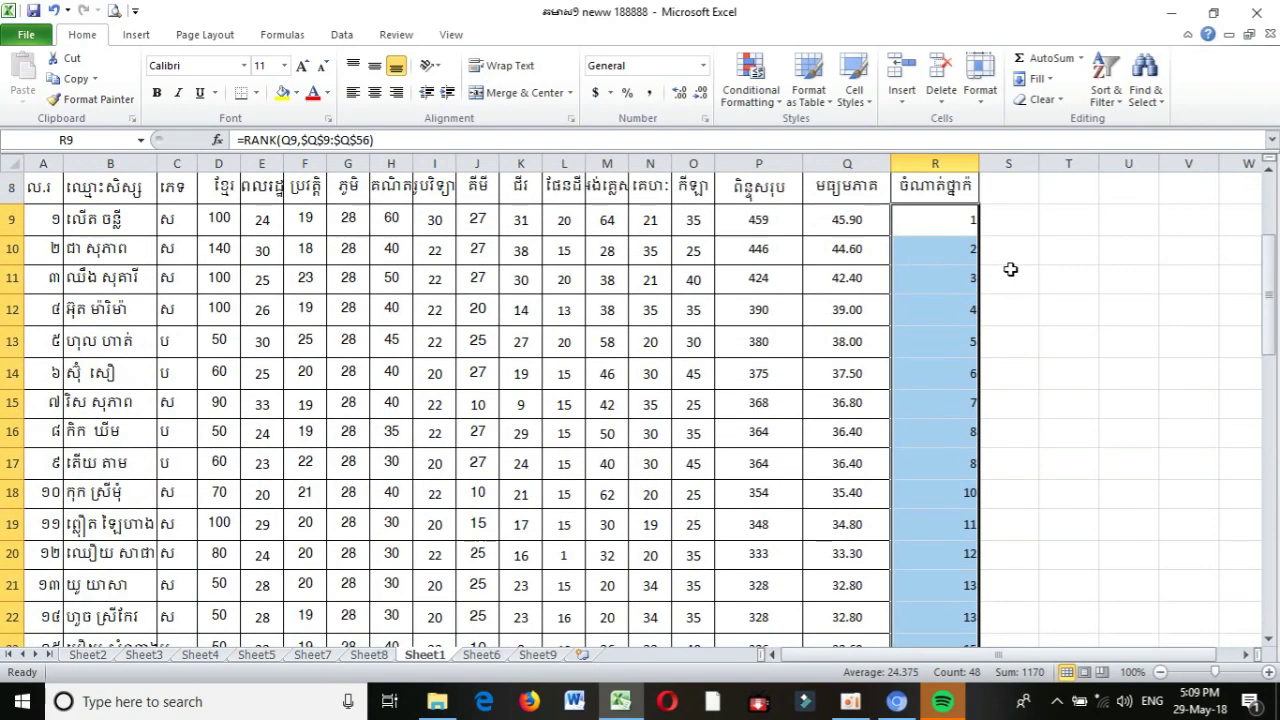
scroll(1005, 228, up, 2)
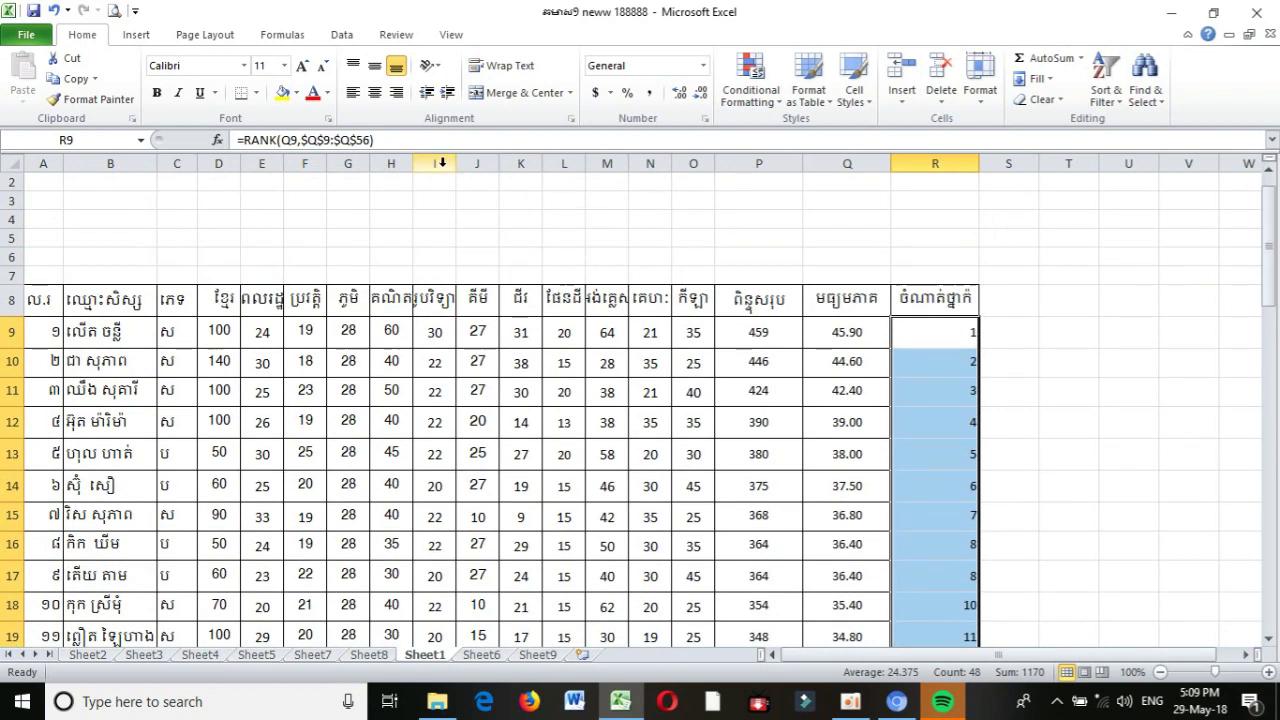
click(374, 93)
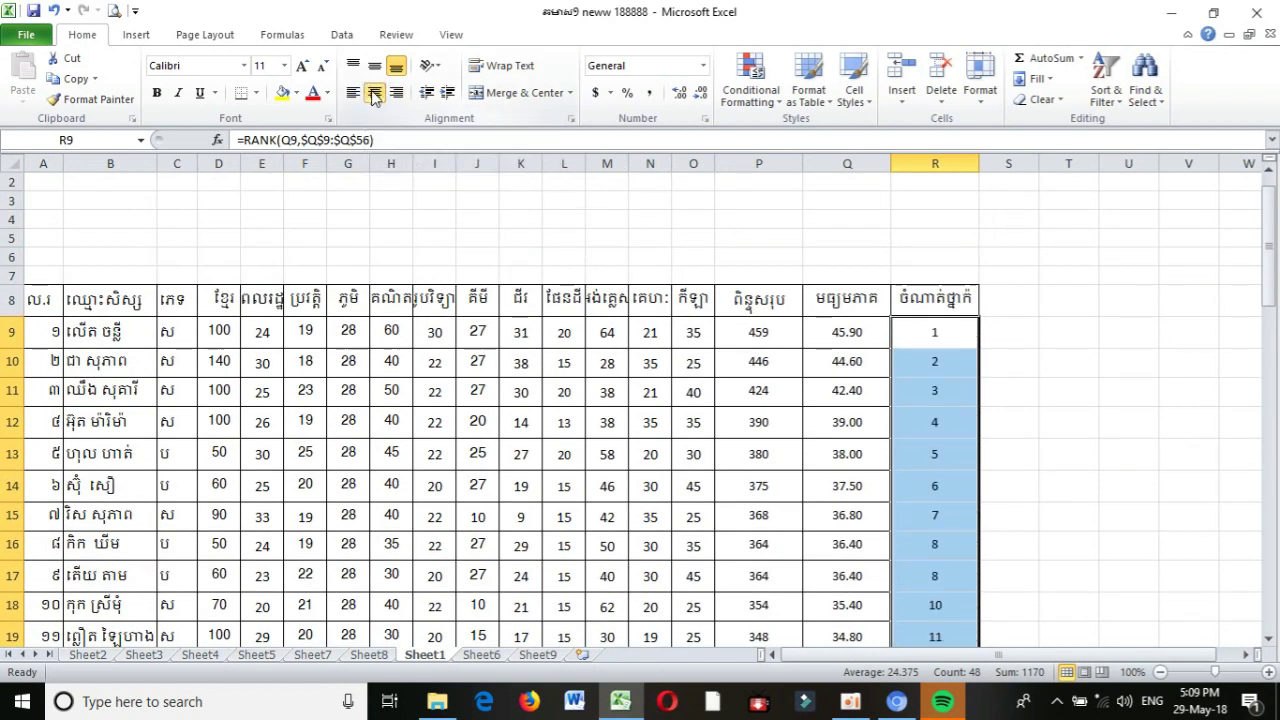
click(1165, 357)
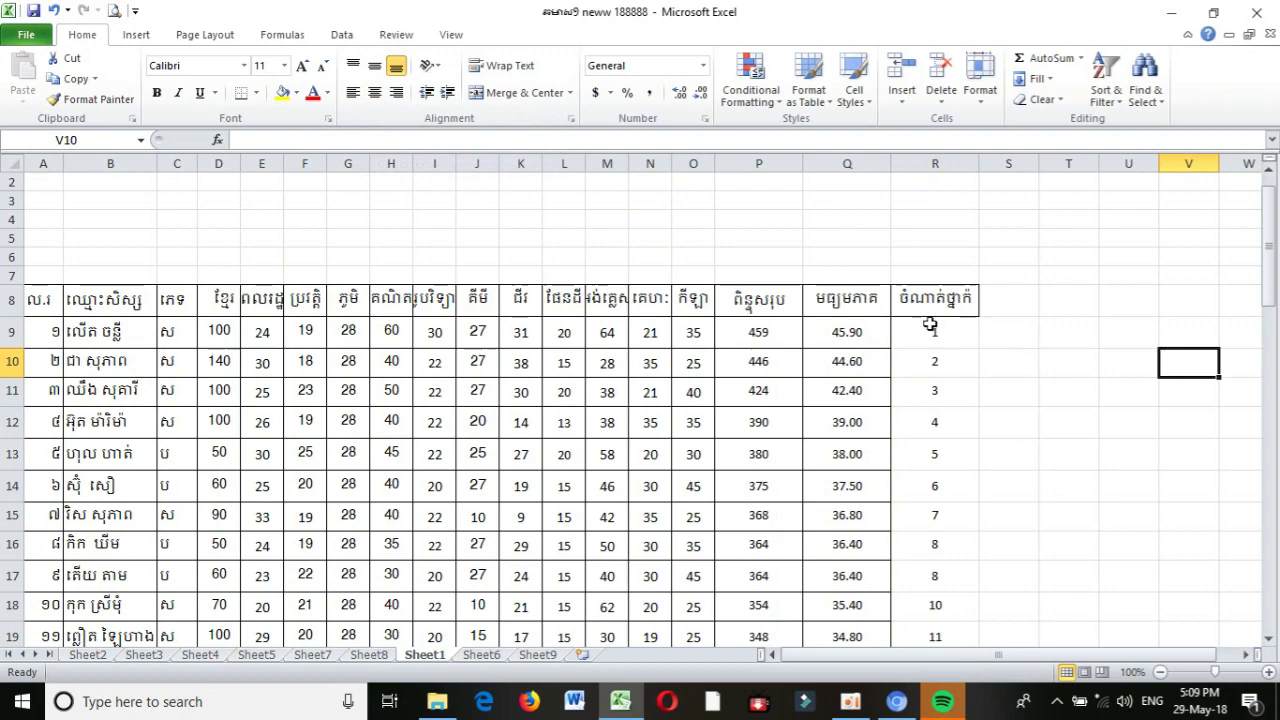
Apply all borders to the rank column from its header in R8 down to row 56
drag(931, 297, 908, 551)
click(257, 93)
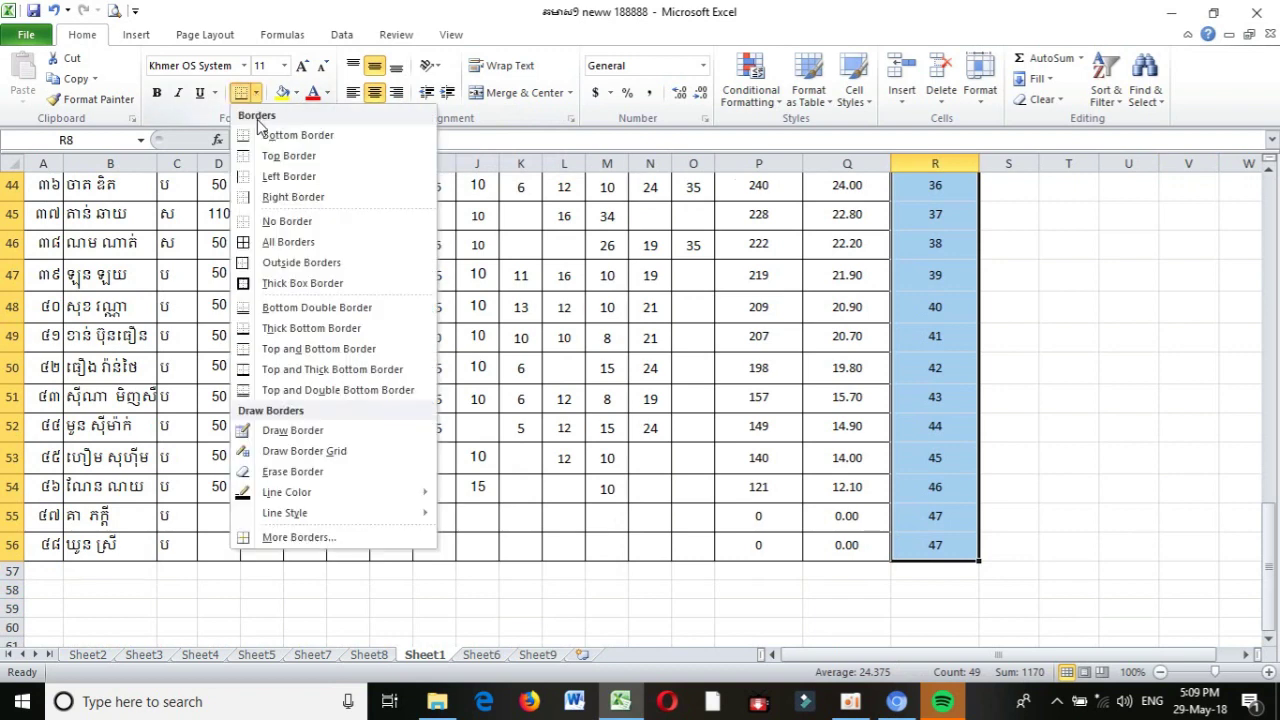
click(265, 241)
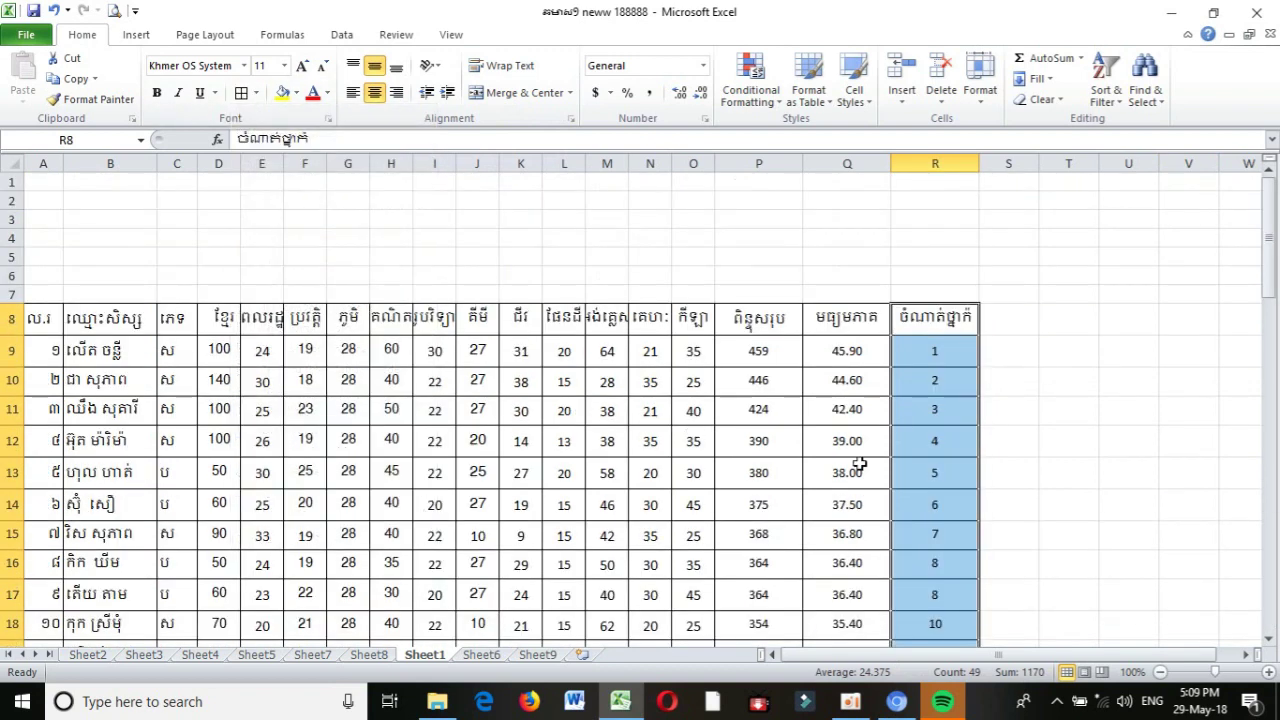
click(1036, 347)
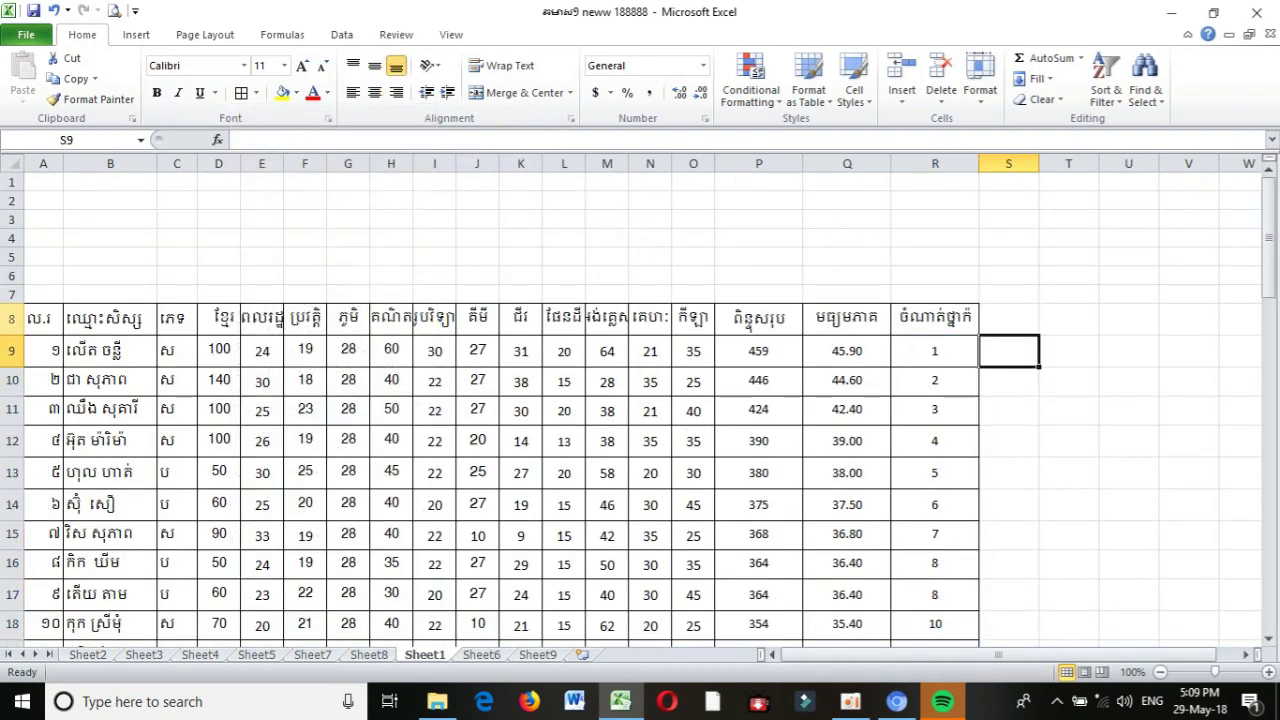
scroll(614, 279, down, 1)
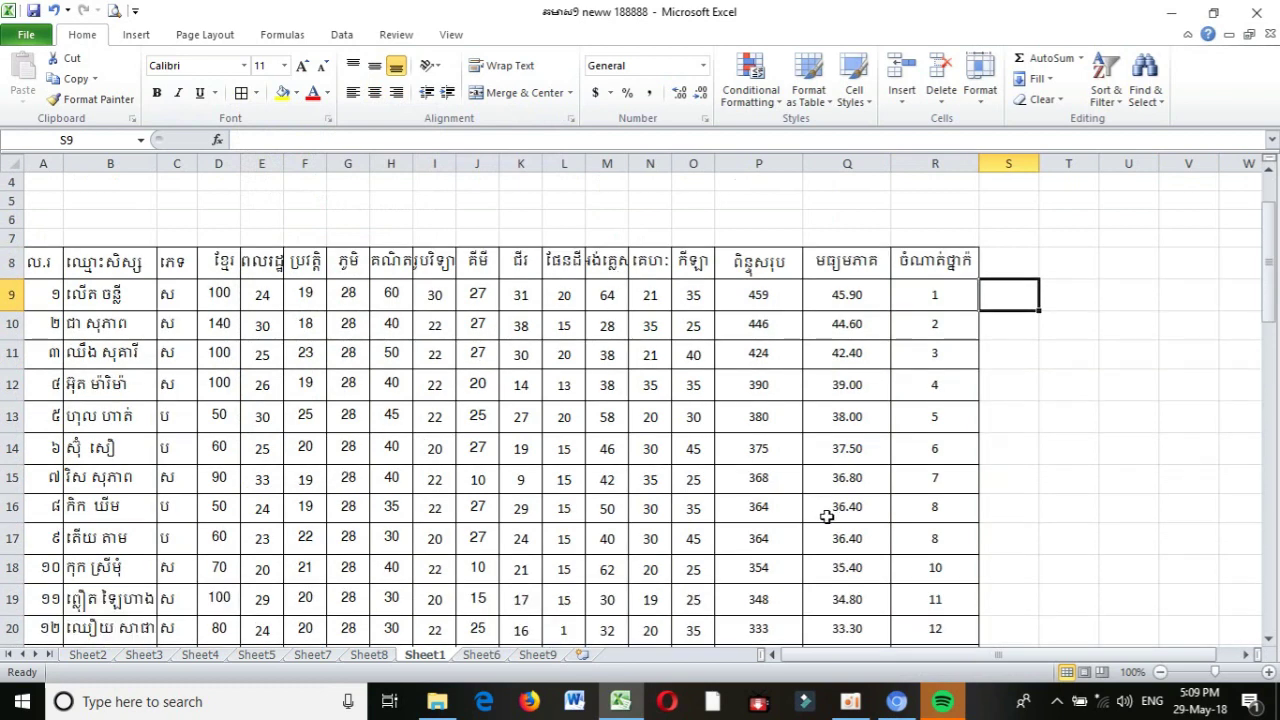
scroll(879, 456, up, 1)
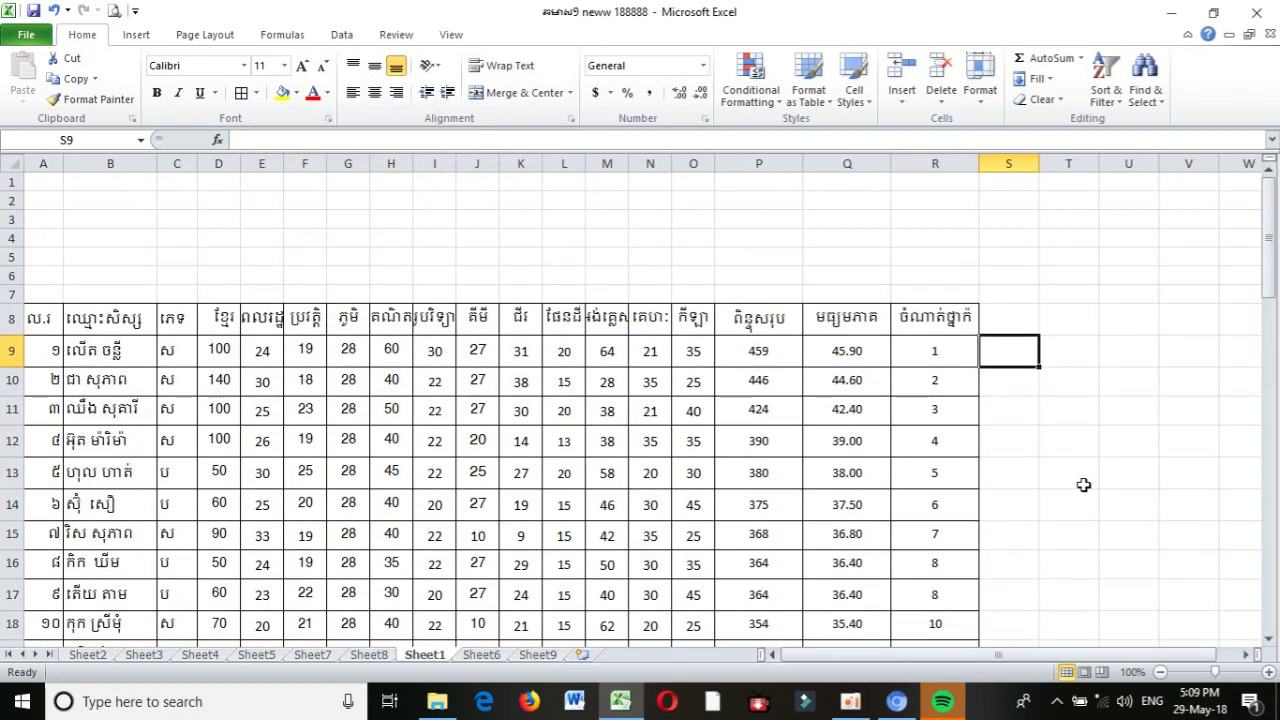
scroll(1073, 468, down, 2)
scroll(1073, 468, up, 2)
scroll(1073, 468, down, 1)
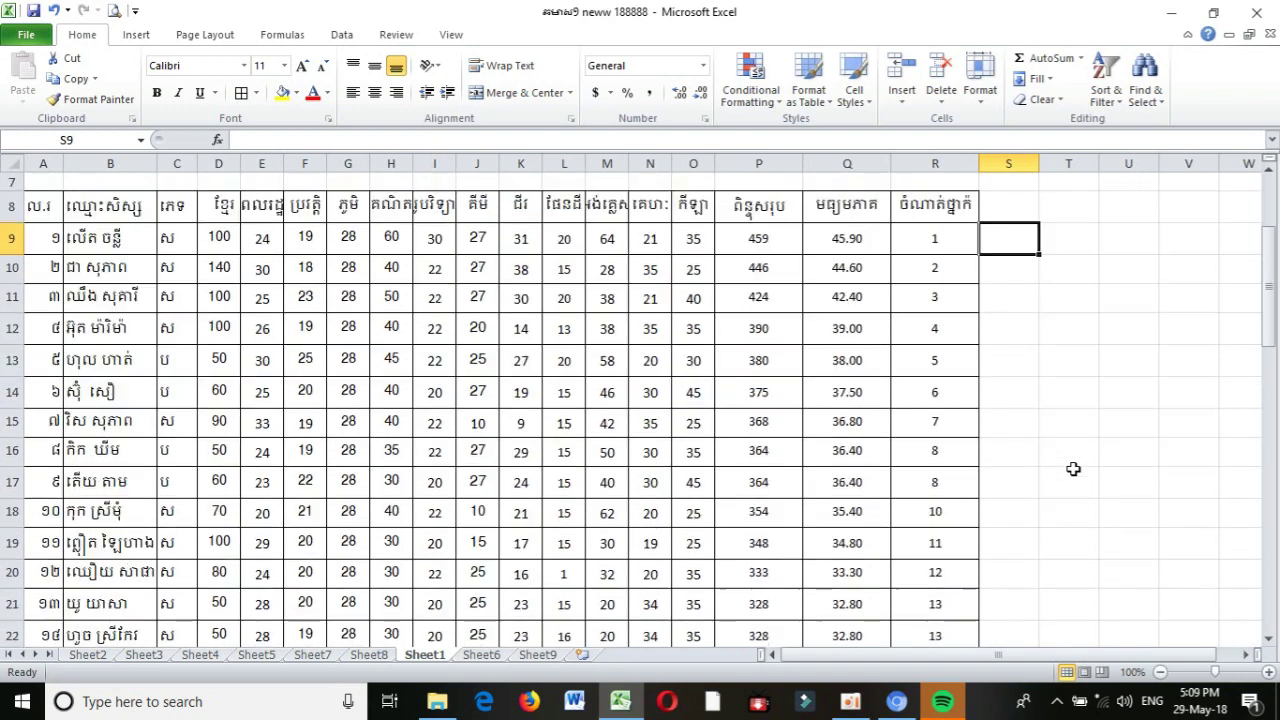
Make the table's header row A8:R8 bold
click(962, 270)
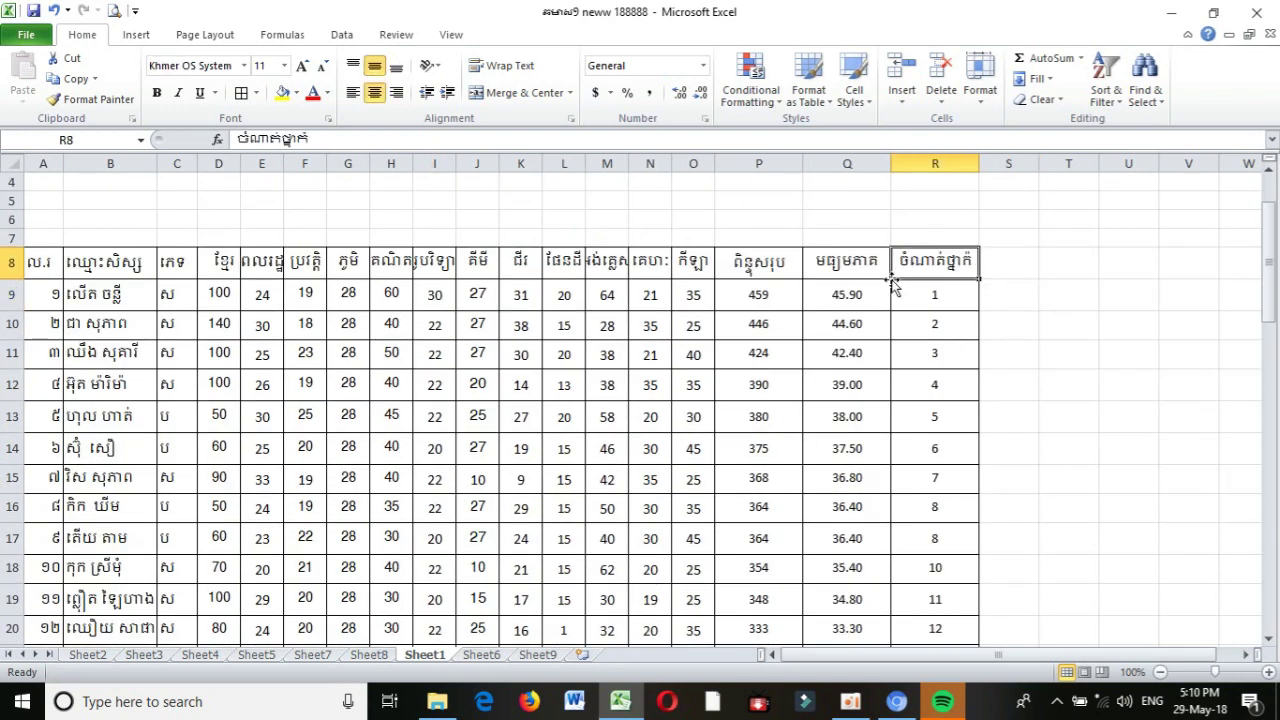
double_click(970, 261)
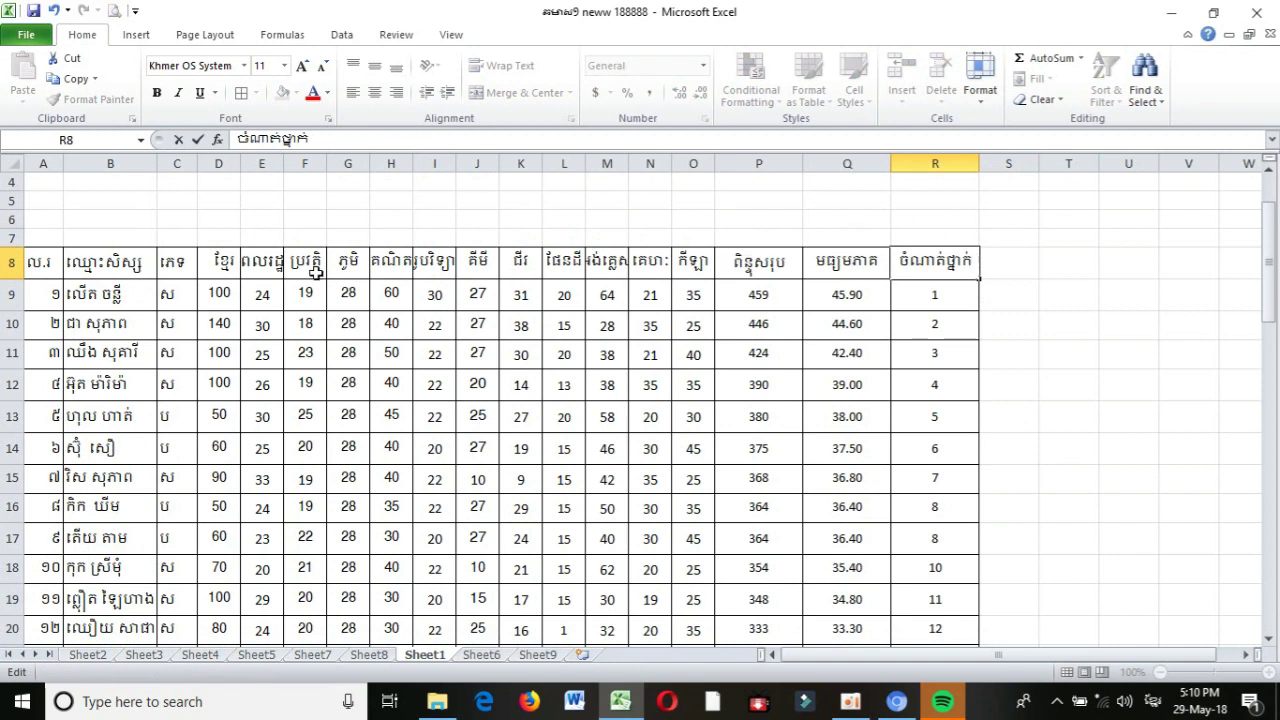
click(38, 262)
drag(38, 262, 966, 263)
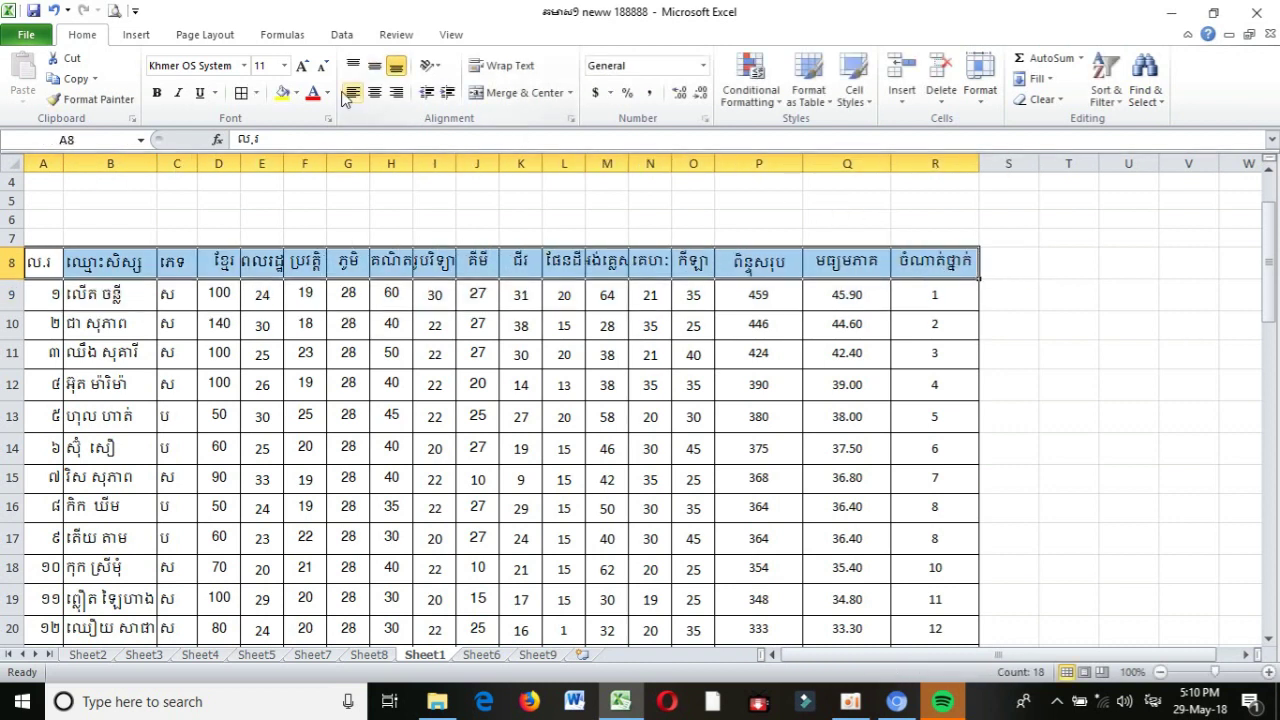
click(157, 92)
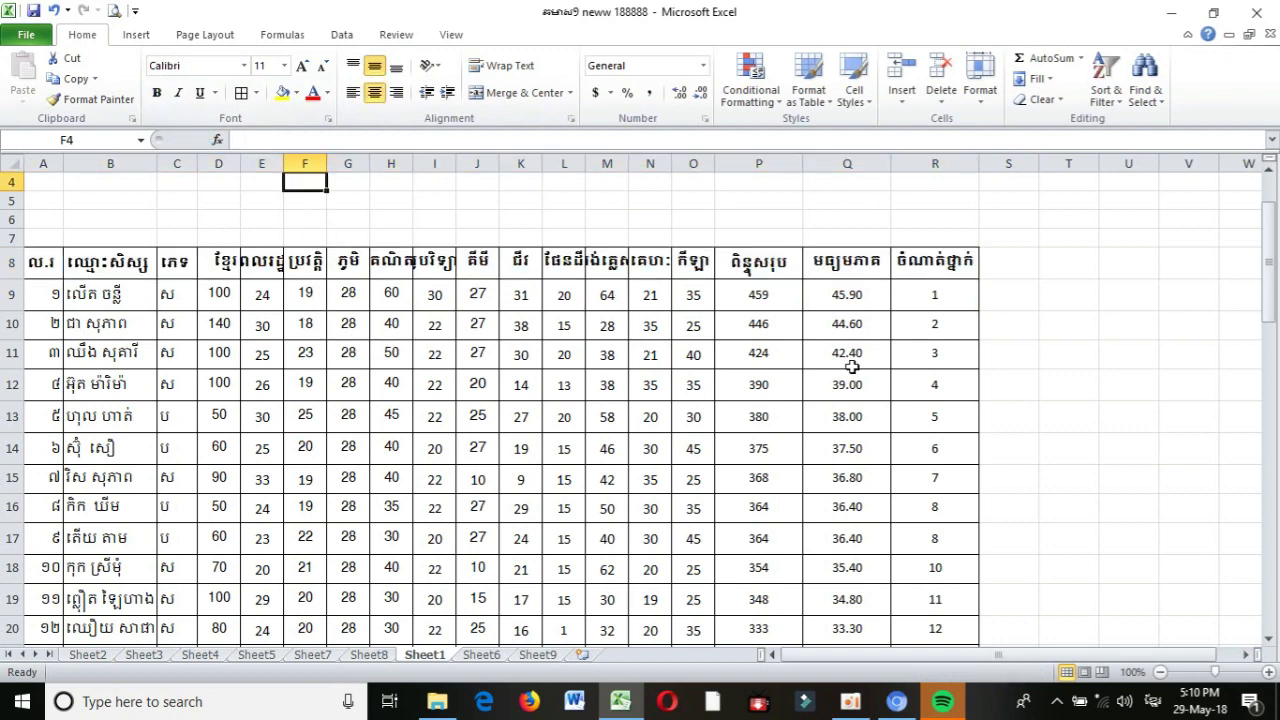
scroll(344, 308, up, 1)
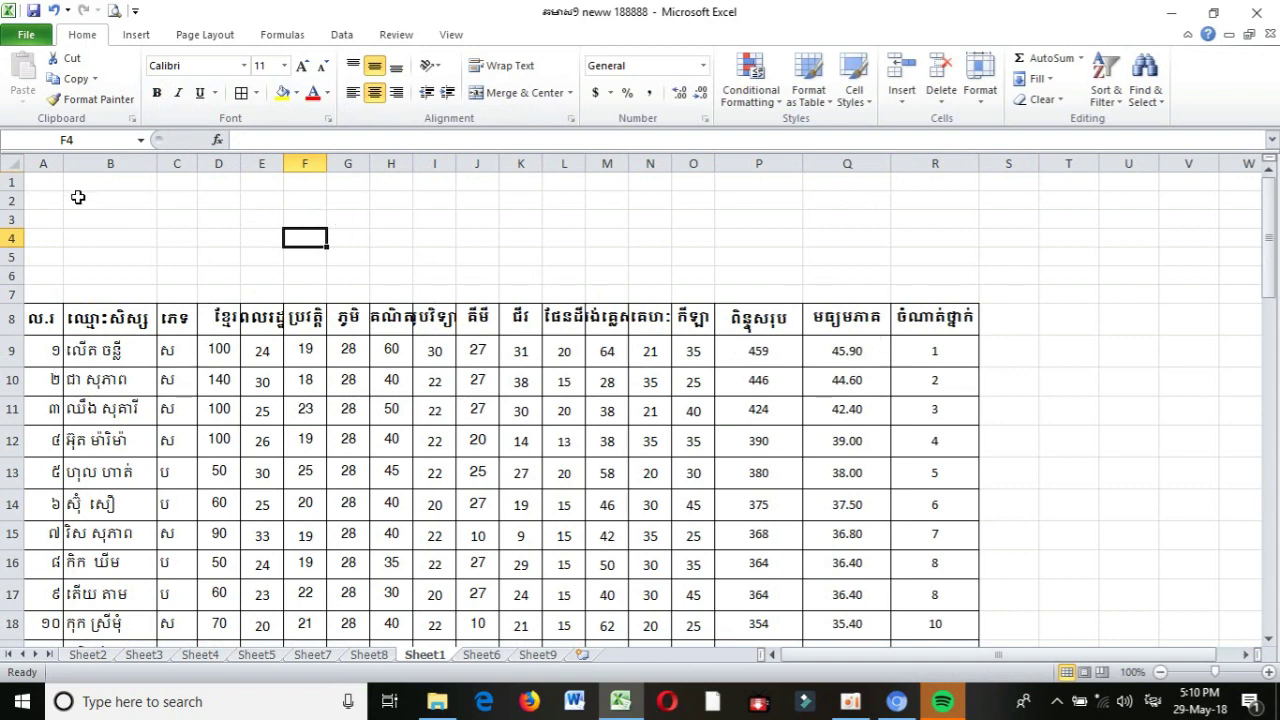
click(40, 180)
click(94, 199)
click(265, 199)
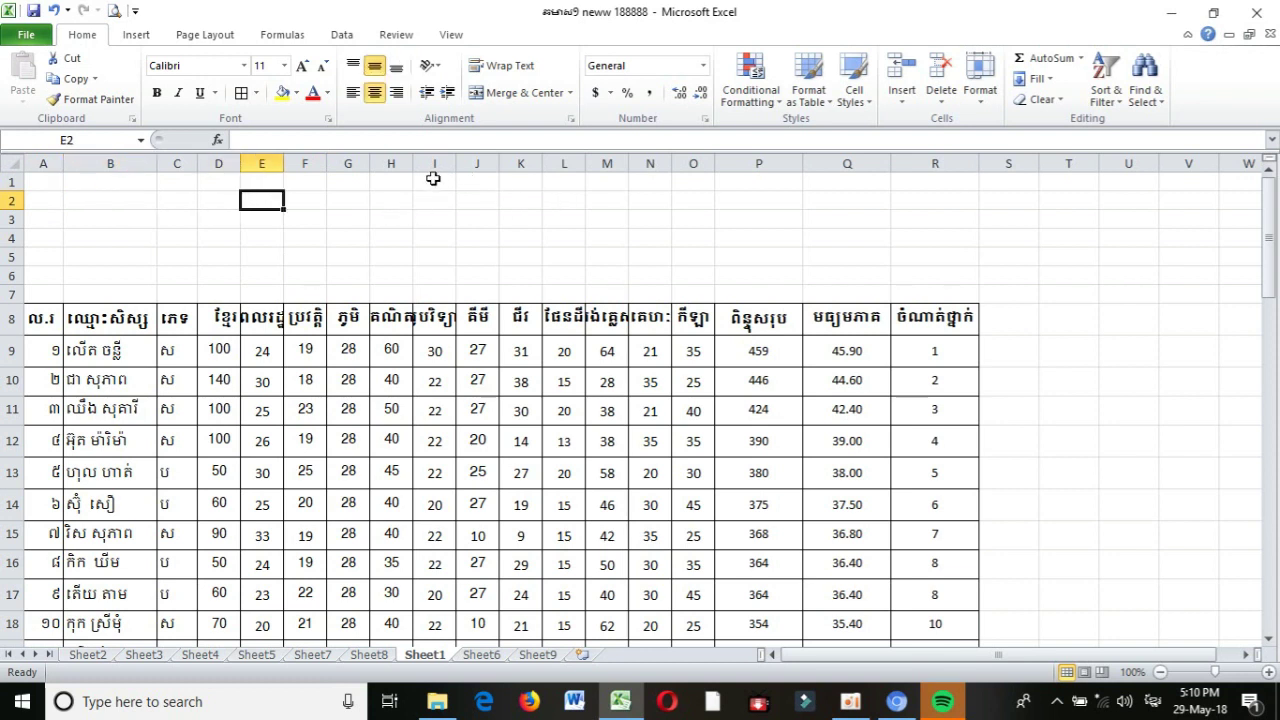
click(433, 180)
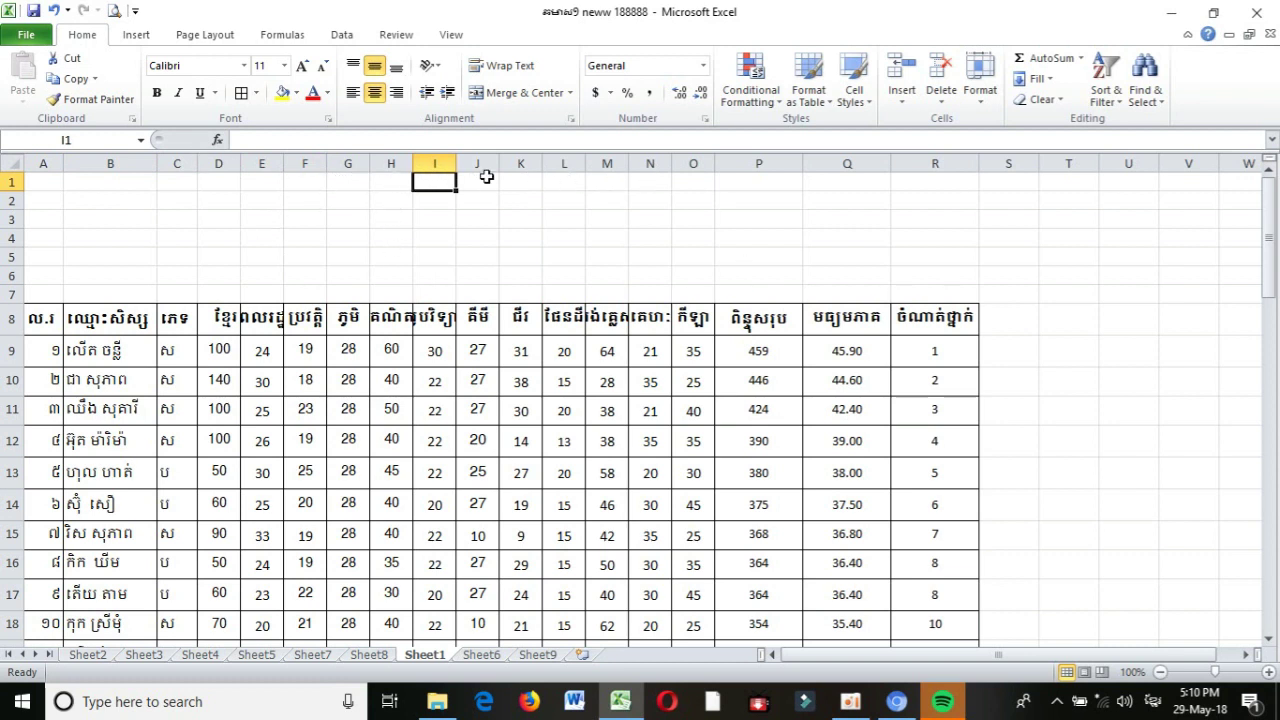
drag(916, 356, 916, 594)
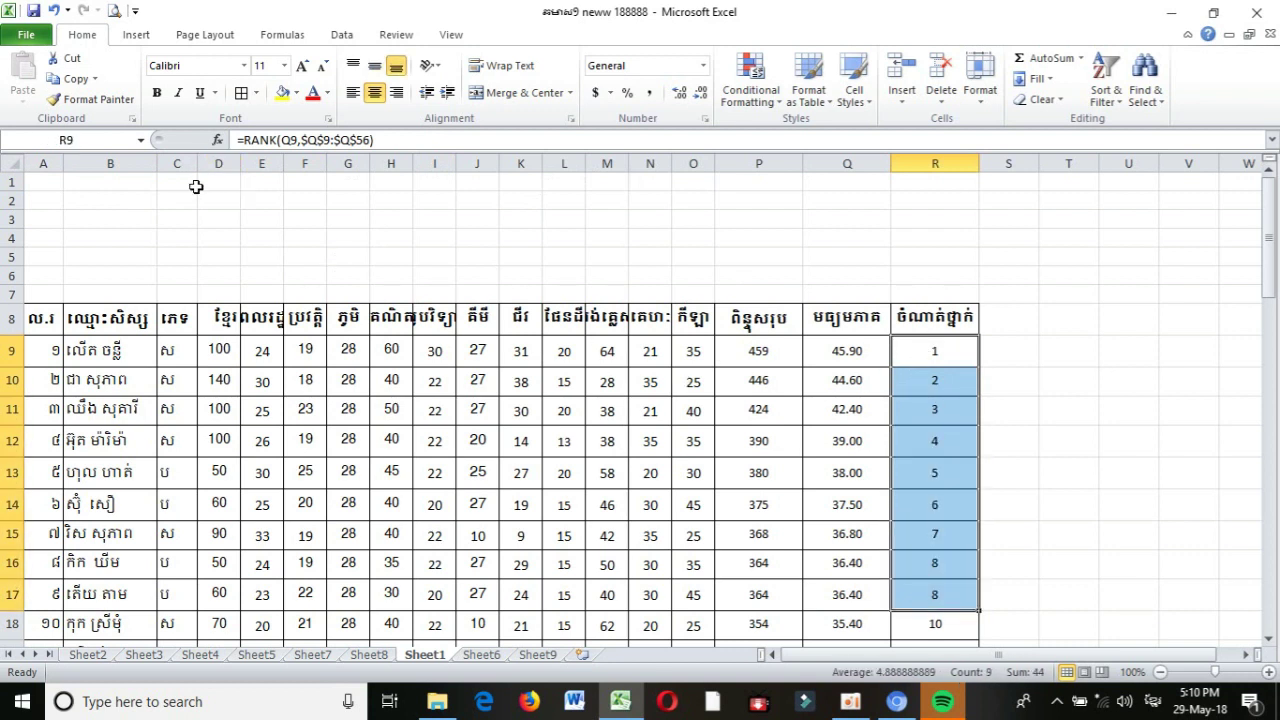
drag(196, 188, 697, 246)
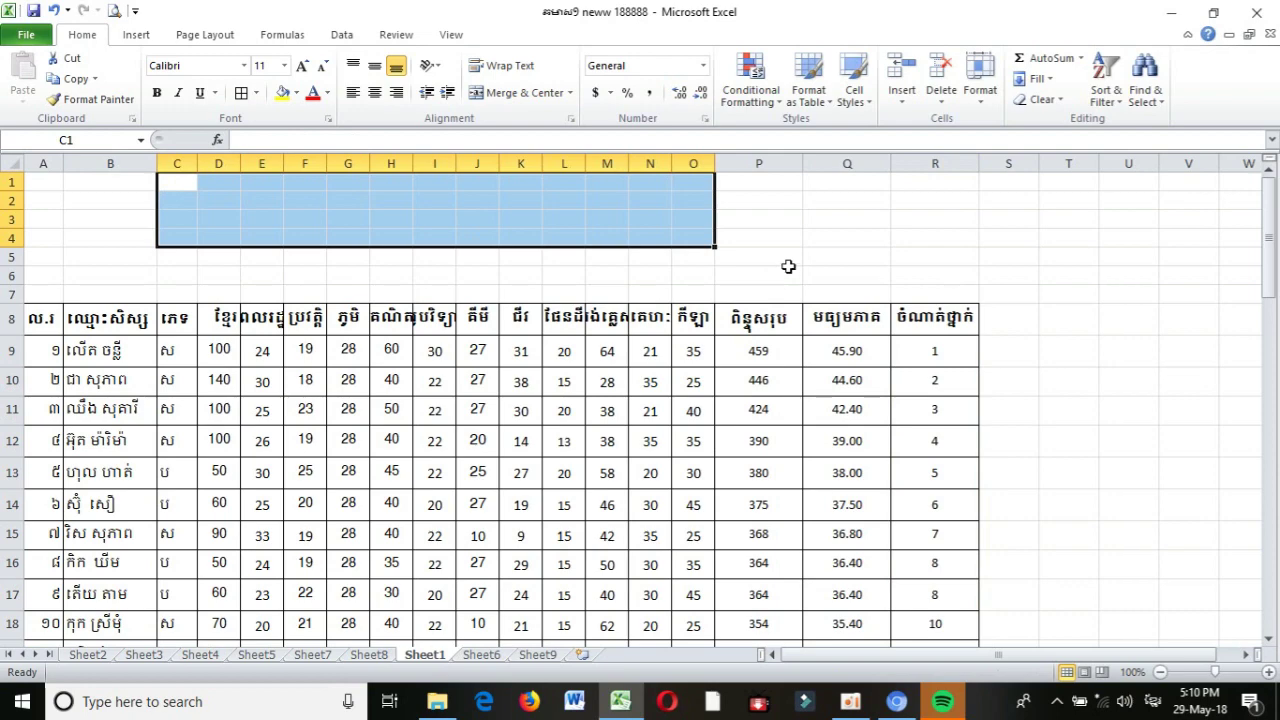
scroll(789, 266, down, 9)
scroll(789, 266, up, 9)
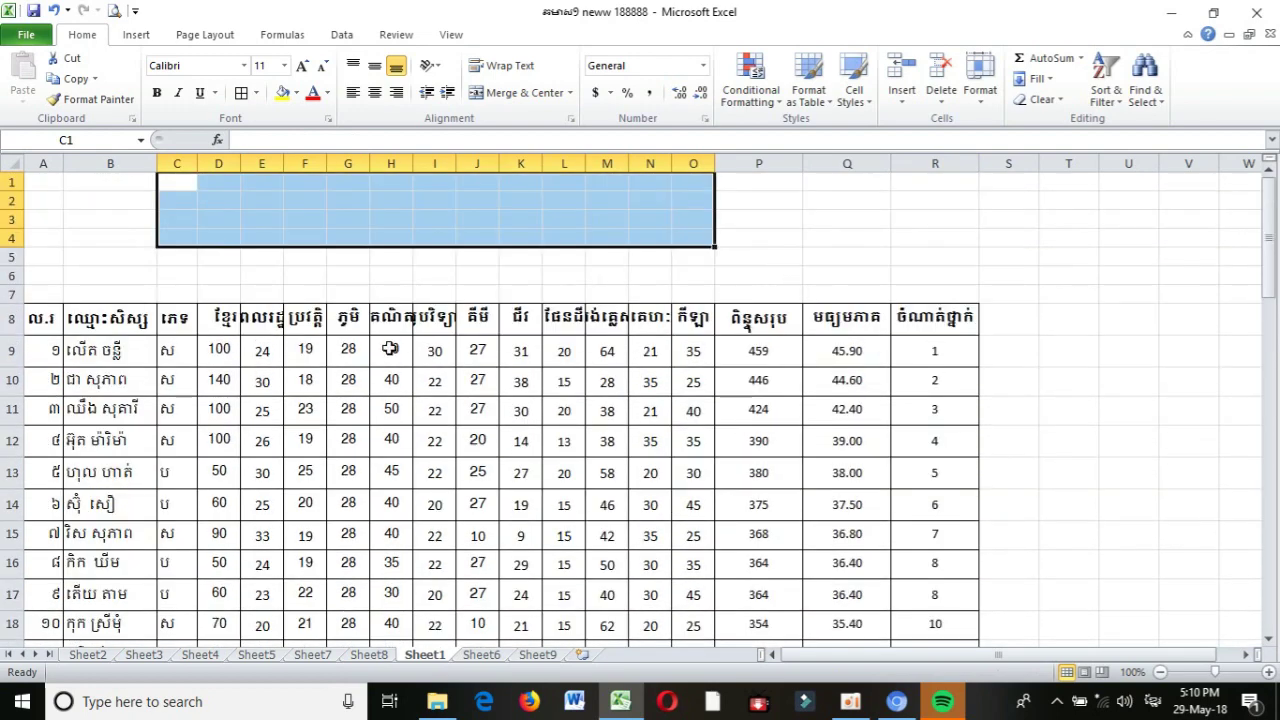